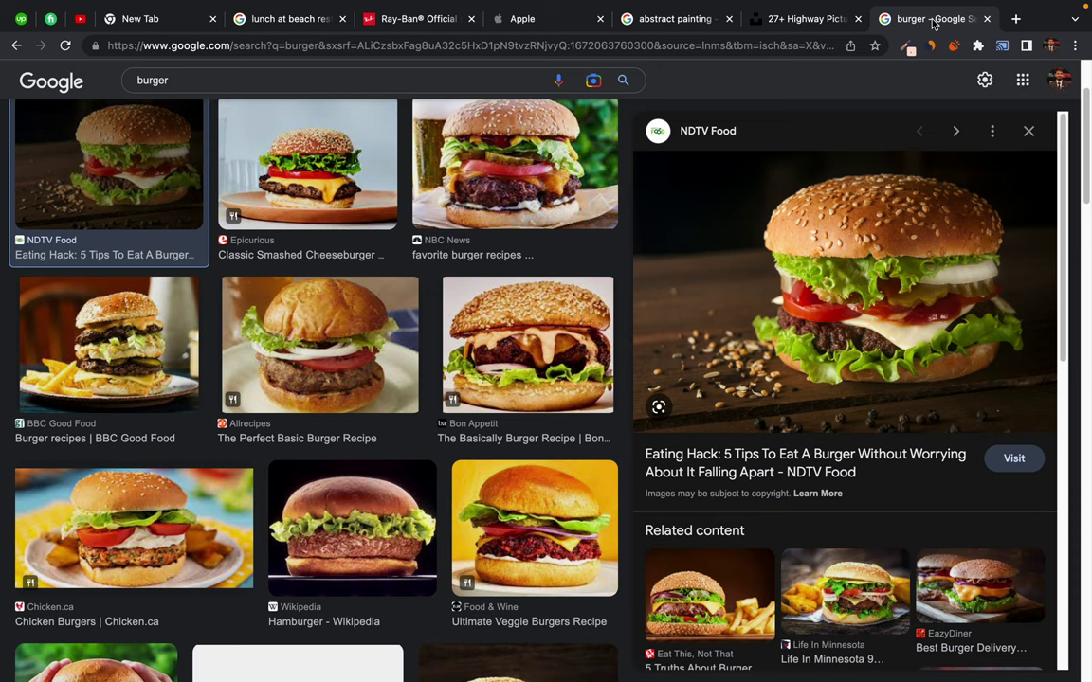
- Open the red-bun burger photo from the Unsplash burger results and examine its details and related iStock images
click(800, 19)
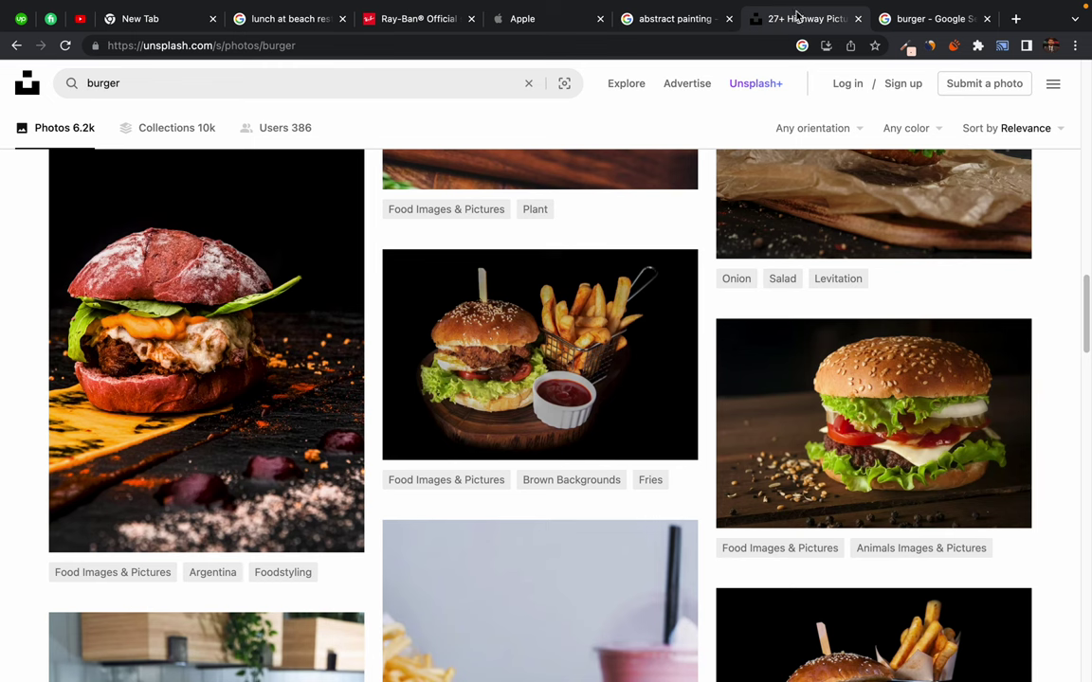
click(213, 338)
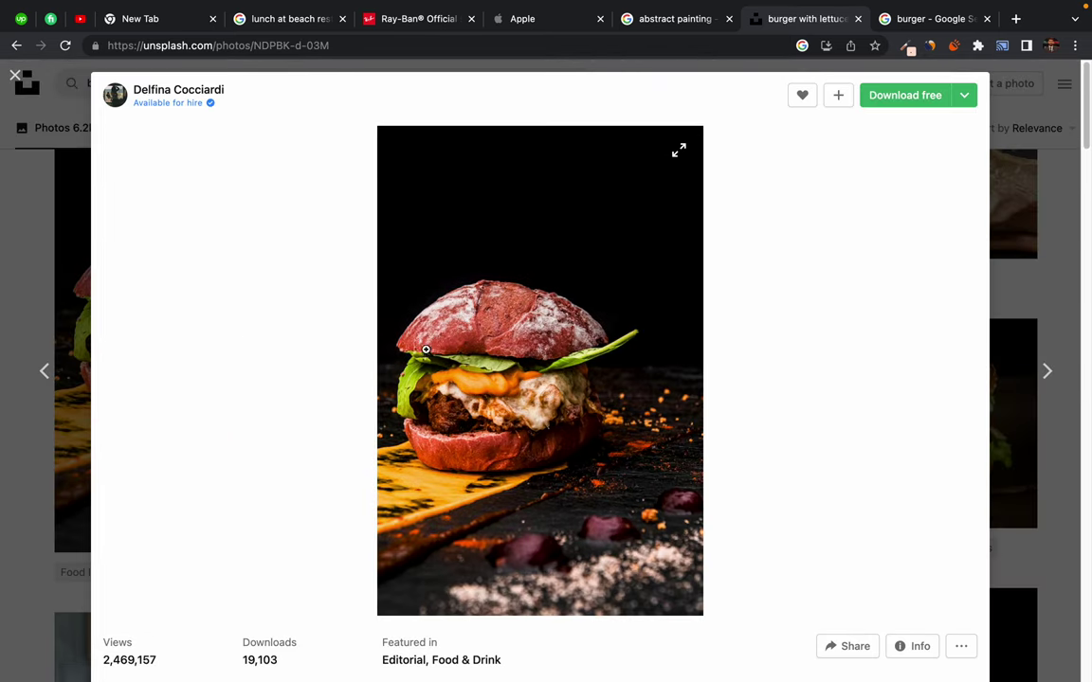
scroll(338, 491, down, 5)
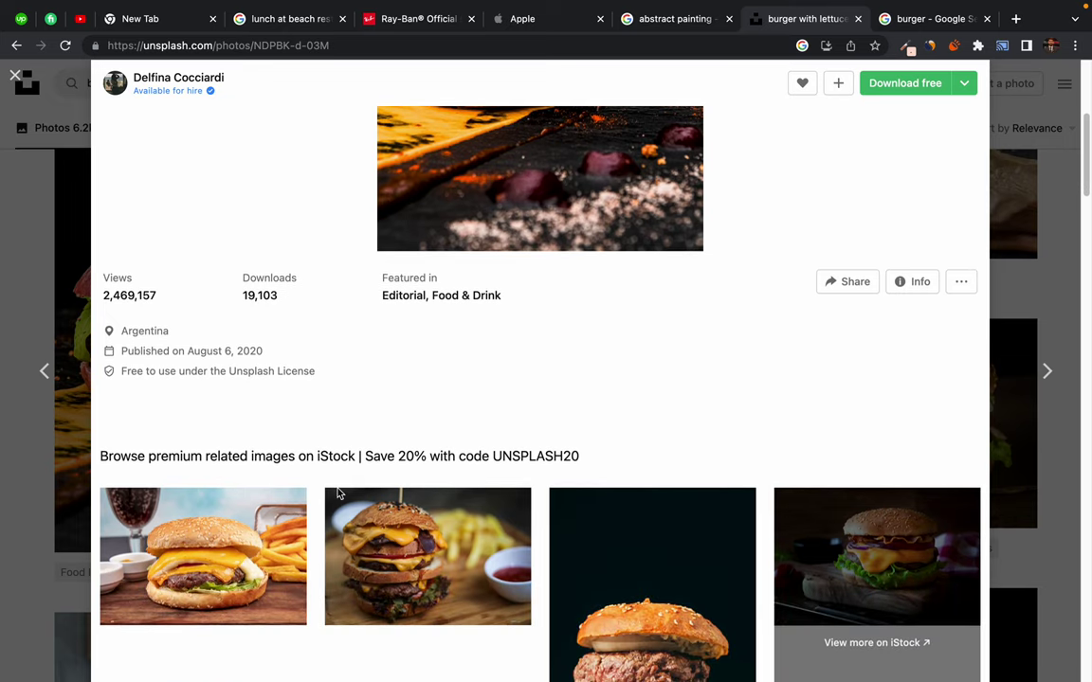
scroll(338, 491, up, 4)
scroll(339, 492, down, 5)
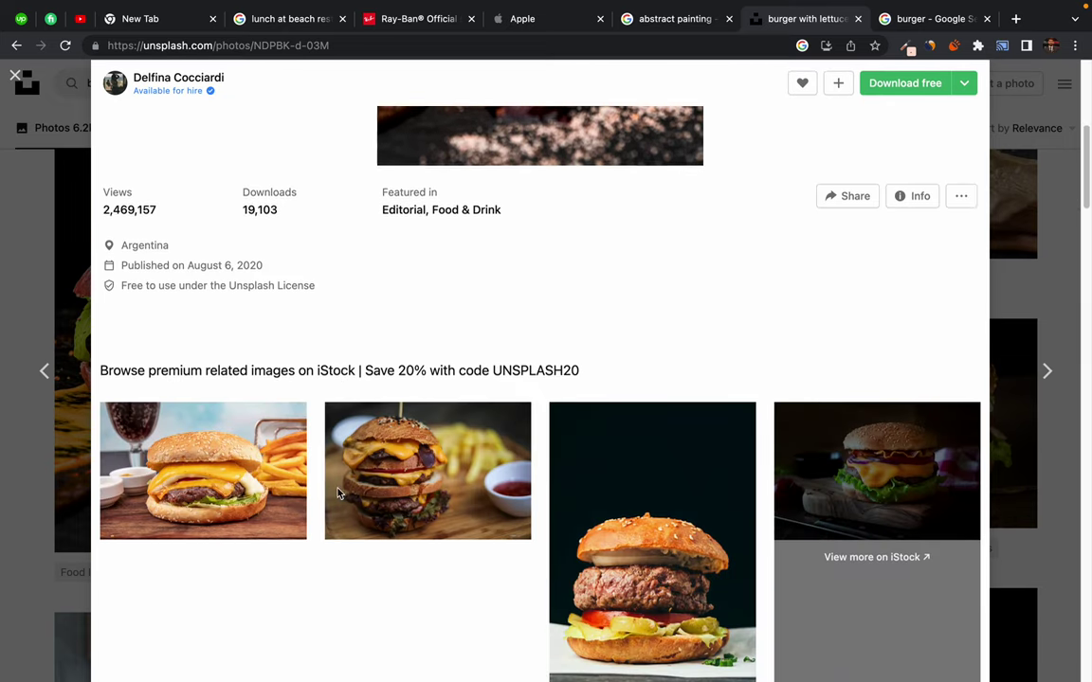
scroll(338, 492, down, 3)
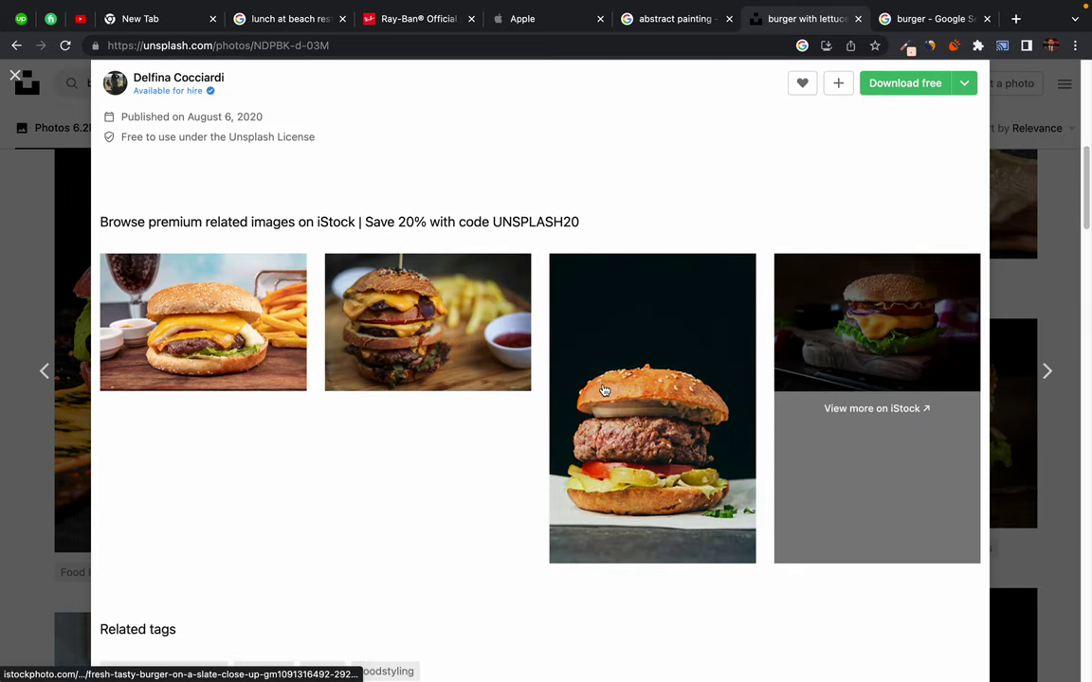
scroll(399, 326, up, 4)
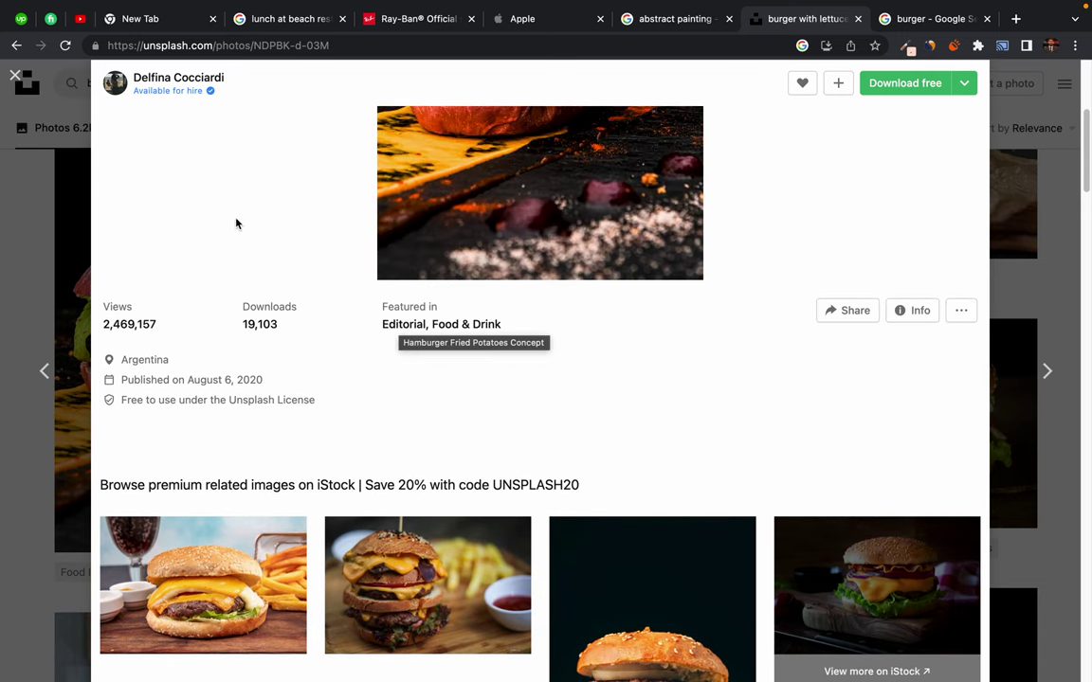
scroll(236, 224, up, 5)
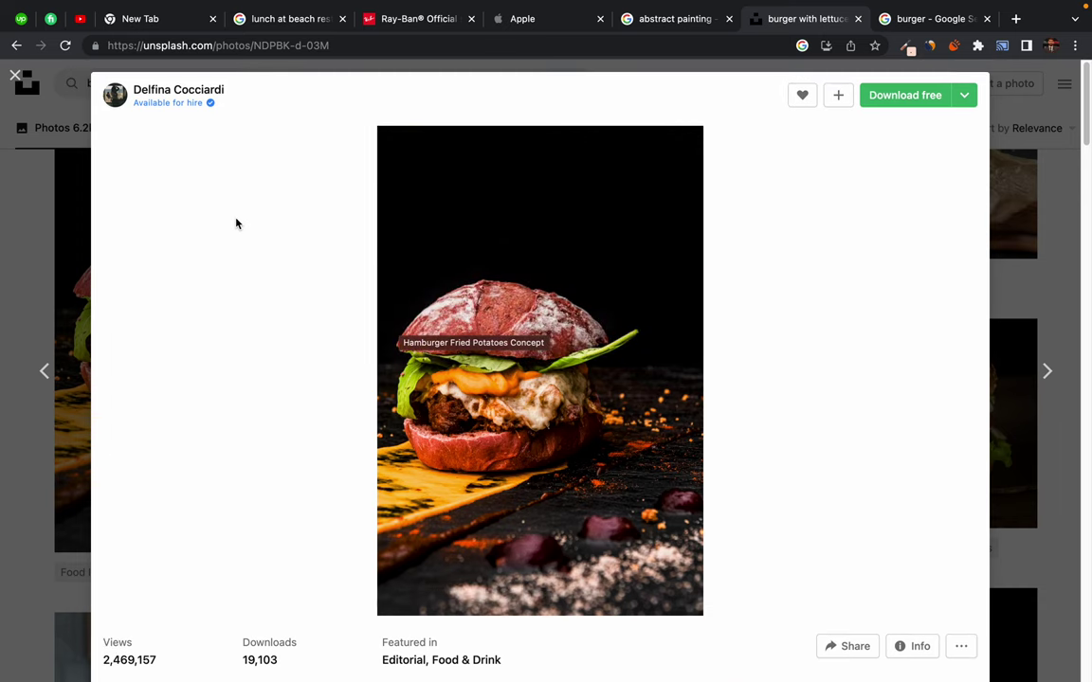
- Check the red-bun burger photo's info statistics and its publication date
click(907, 653)
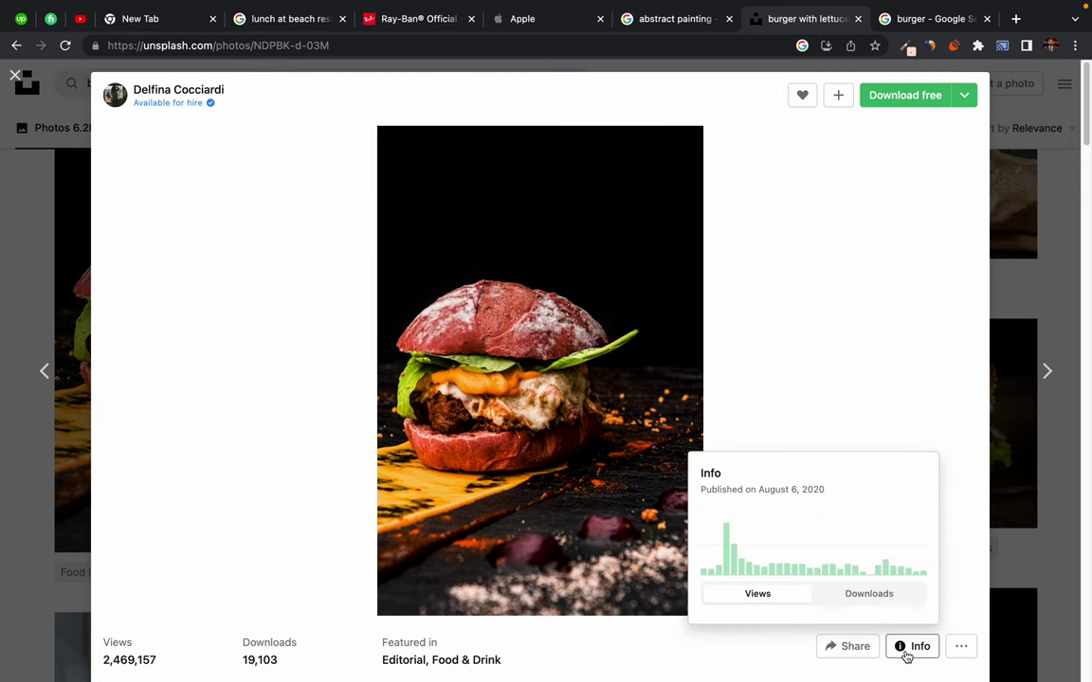
click(746, 645)
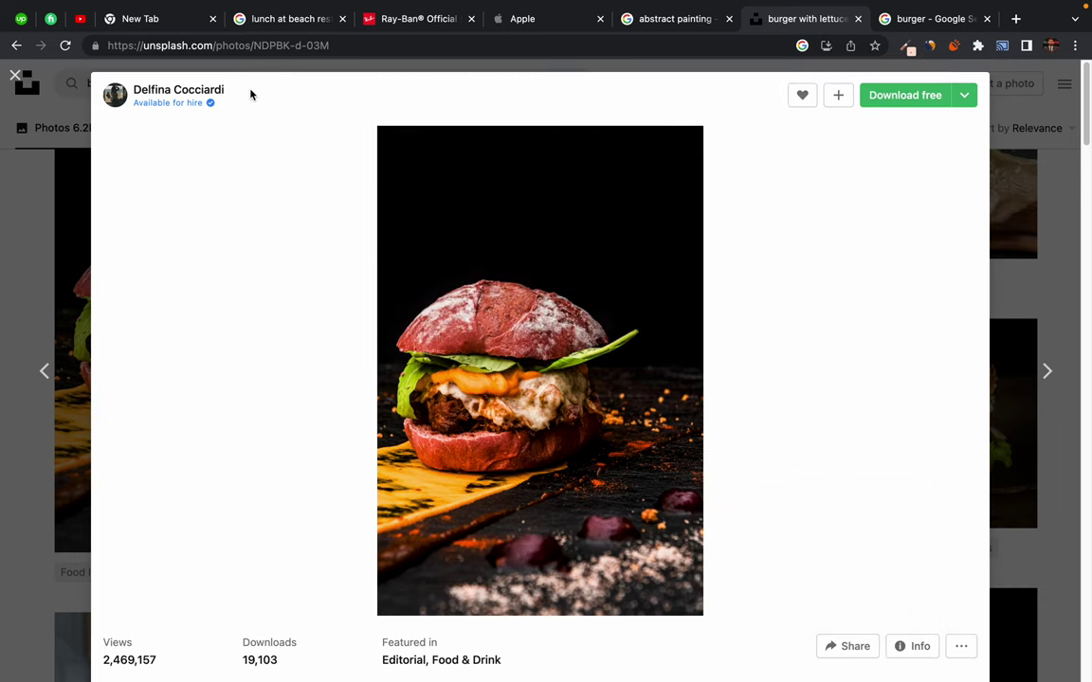
scroll(200, 287, down, 6)
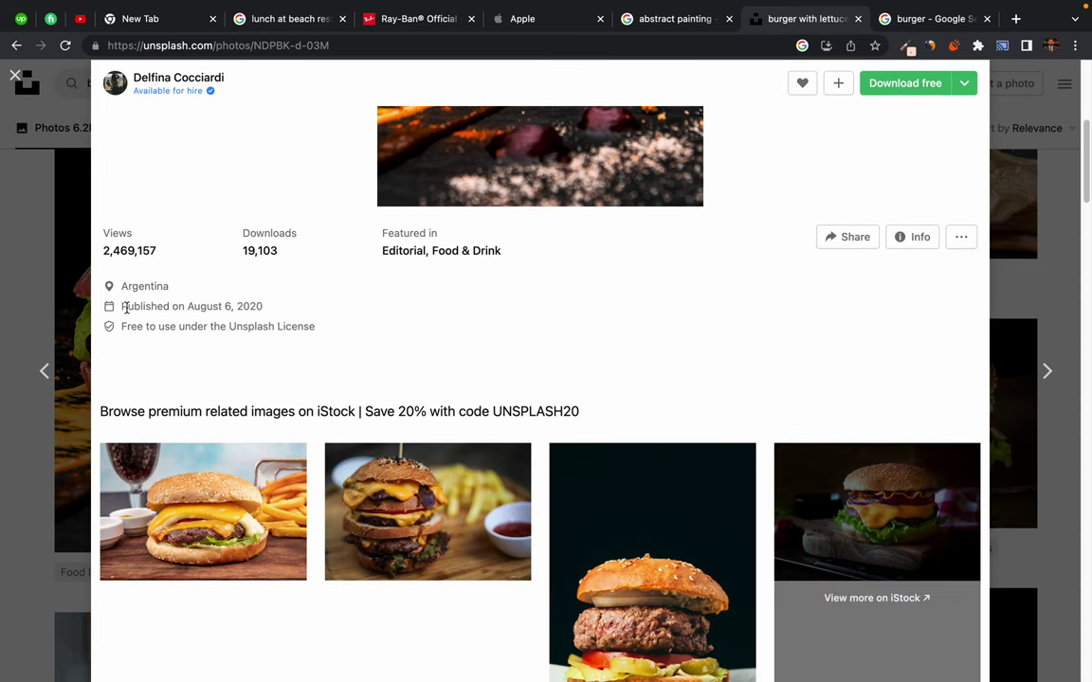
drag(122, 306, 242, 306)
click(253, 306)
- Open the related photo of a burger with a Coca-Cola bottle and a Just Eat bag
scroll(404, 342, down, 15)
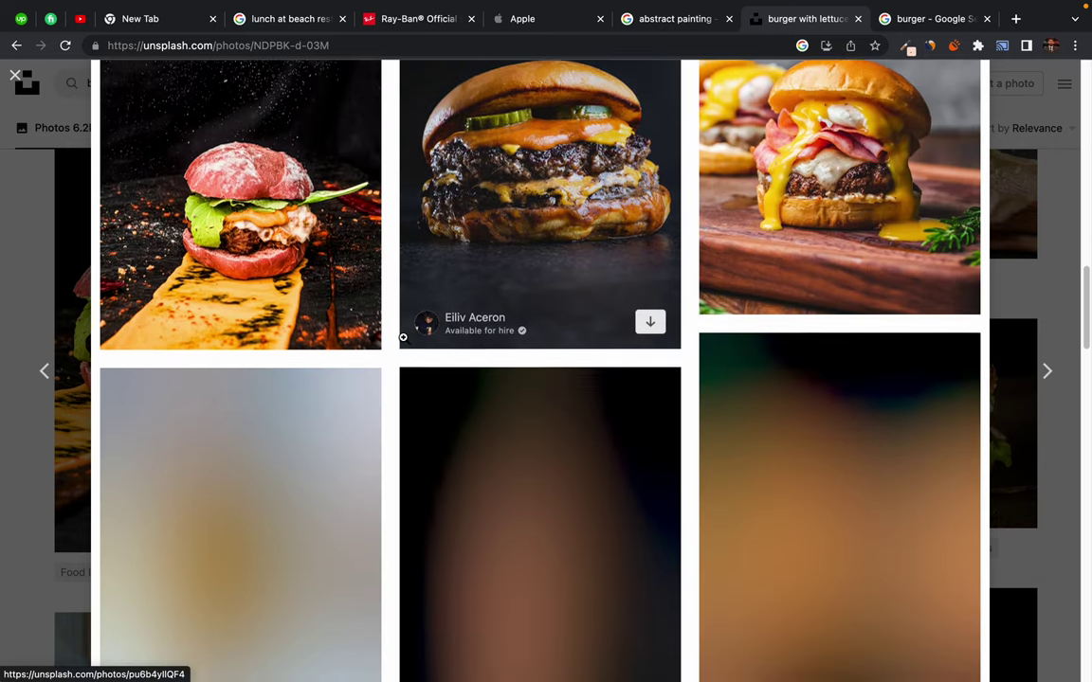
scroll(403, 337, down, 10)
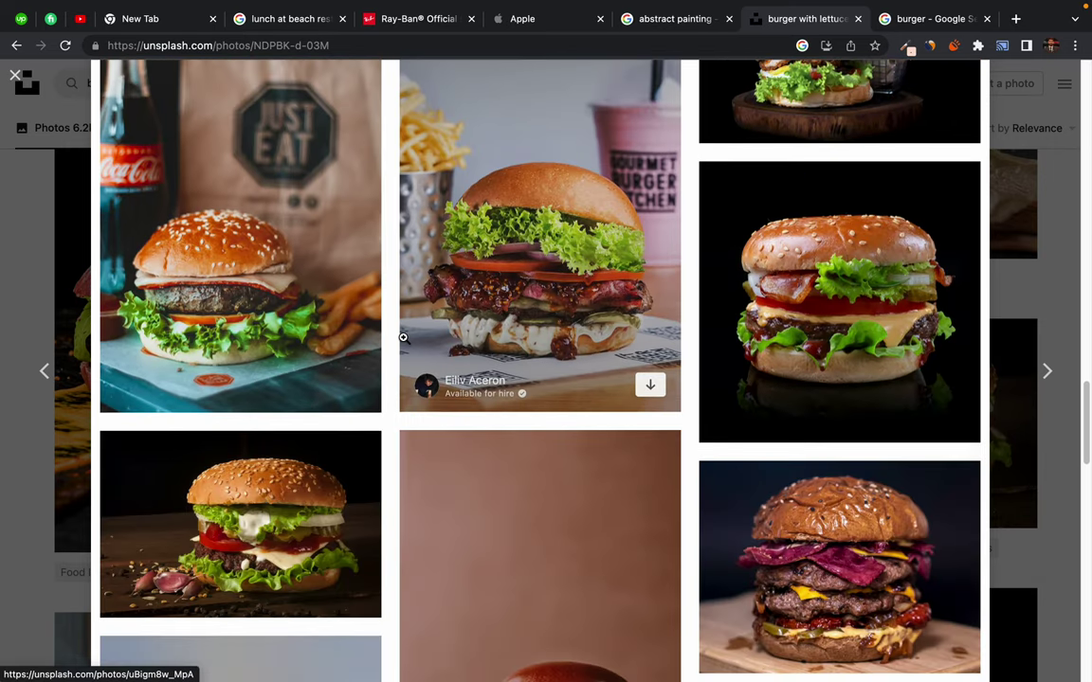
click(252, 225)
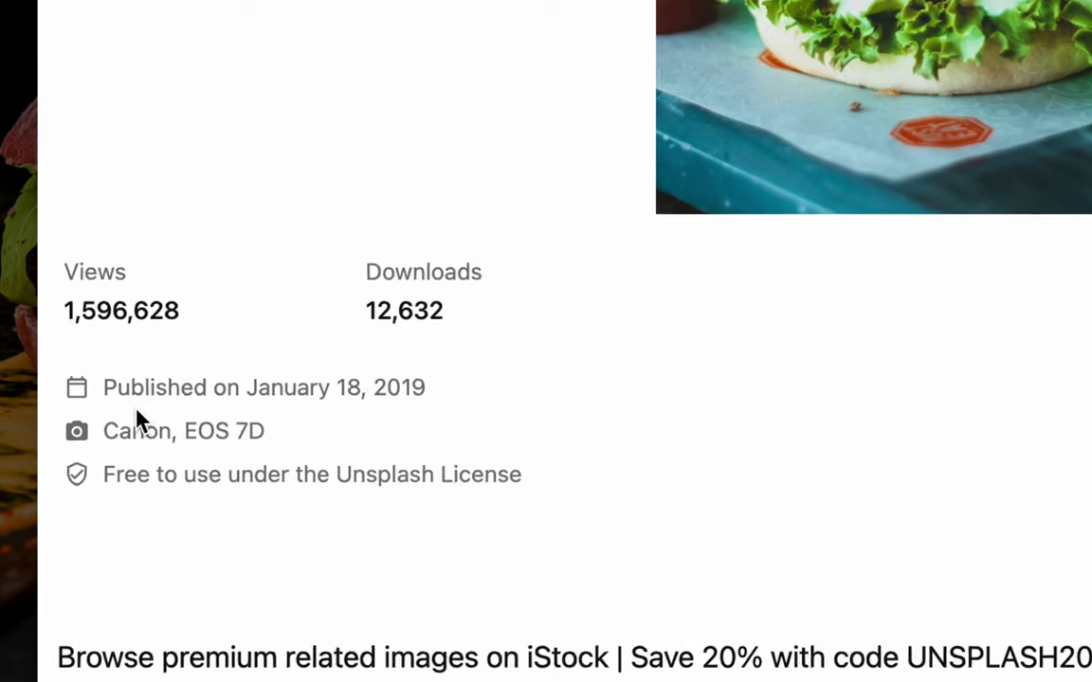
- Examine the Coca-Cola burger photo's publication date and its Unsplash License line
mouse_move(119, 431)
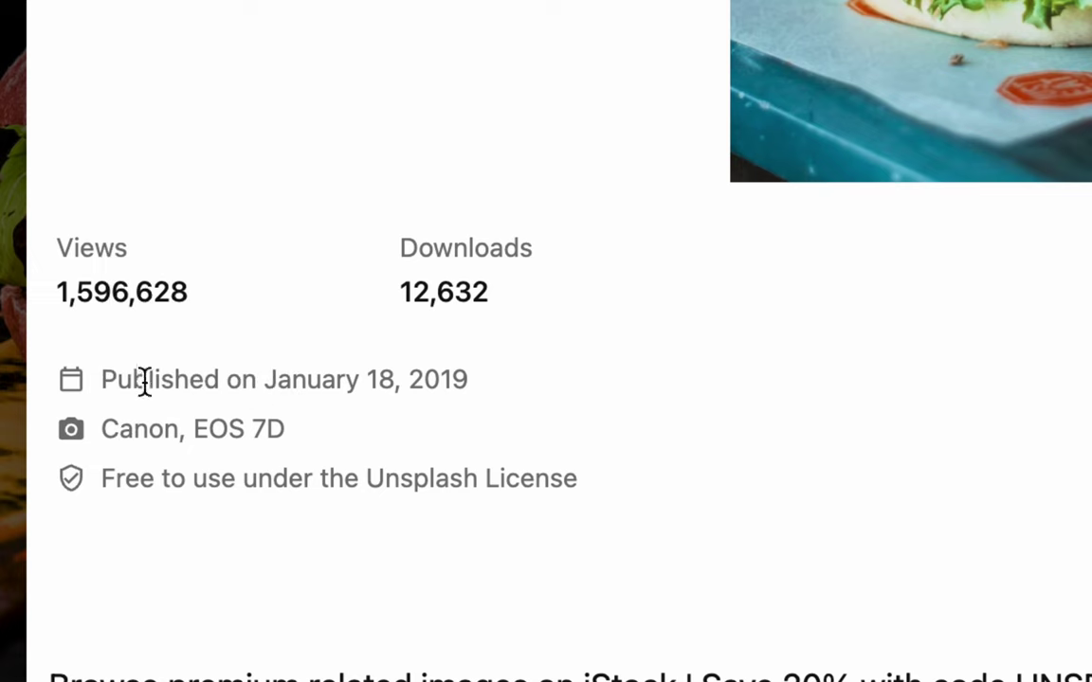
drag(379, 381, 492, 395)
click(491, 394)
drag(114, 480, 436, 485)
click(297, 475)
triple_click(298, 474)
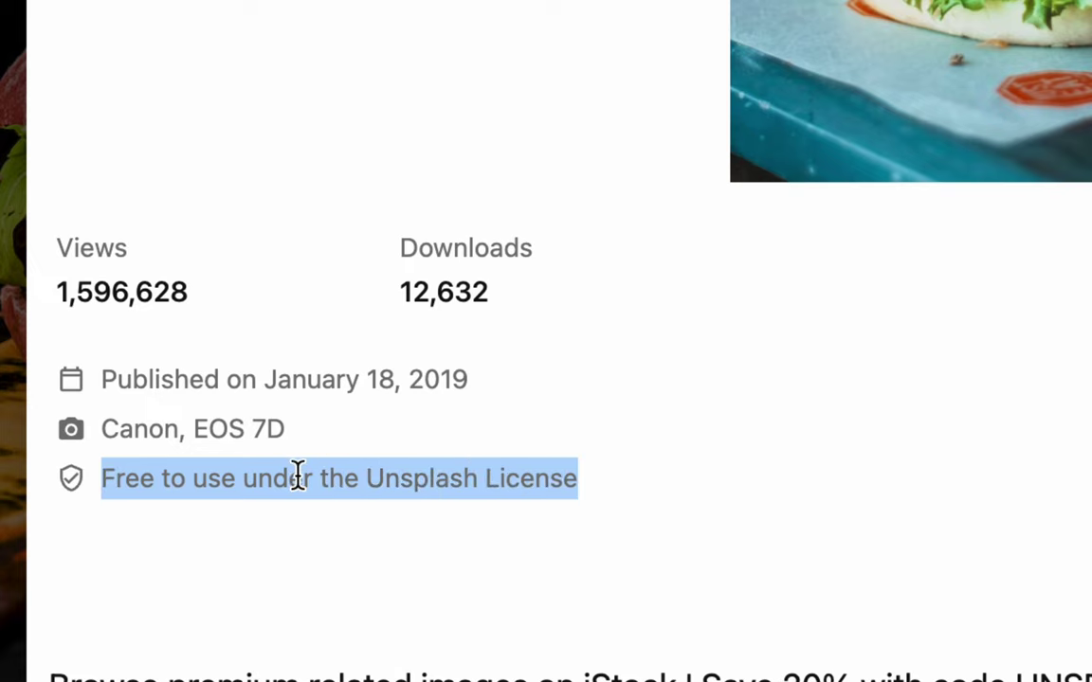
click(298, 475)
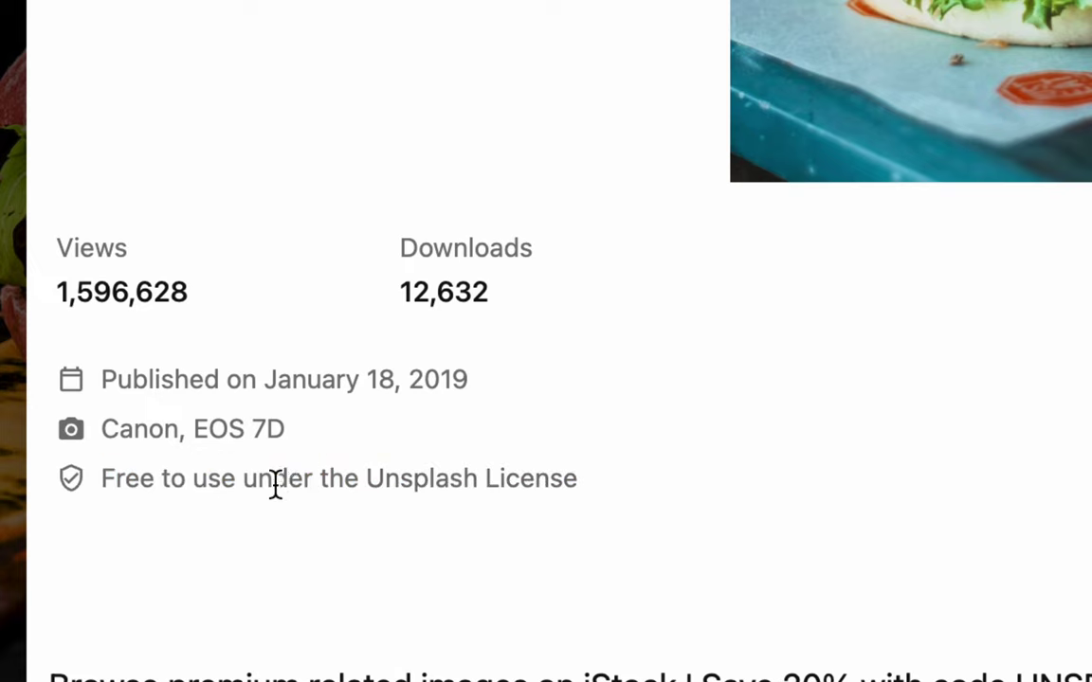
double_click(273, 481)
triple_click(242, 480)
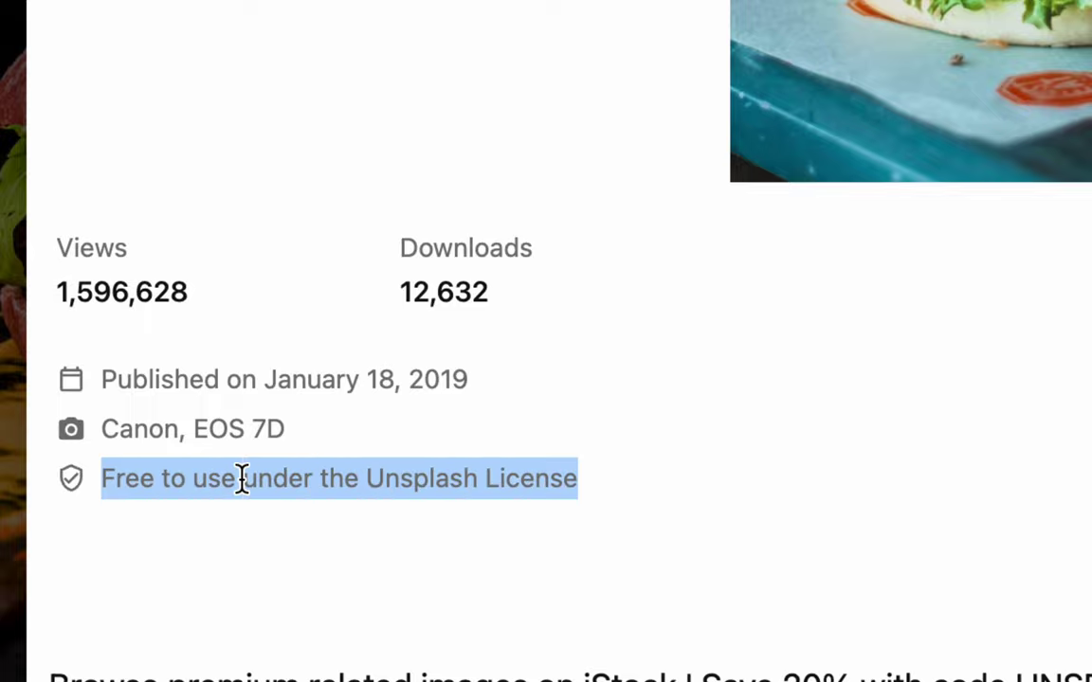
click(243, 479)
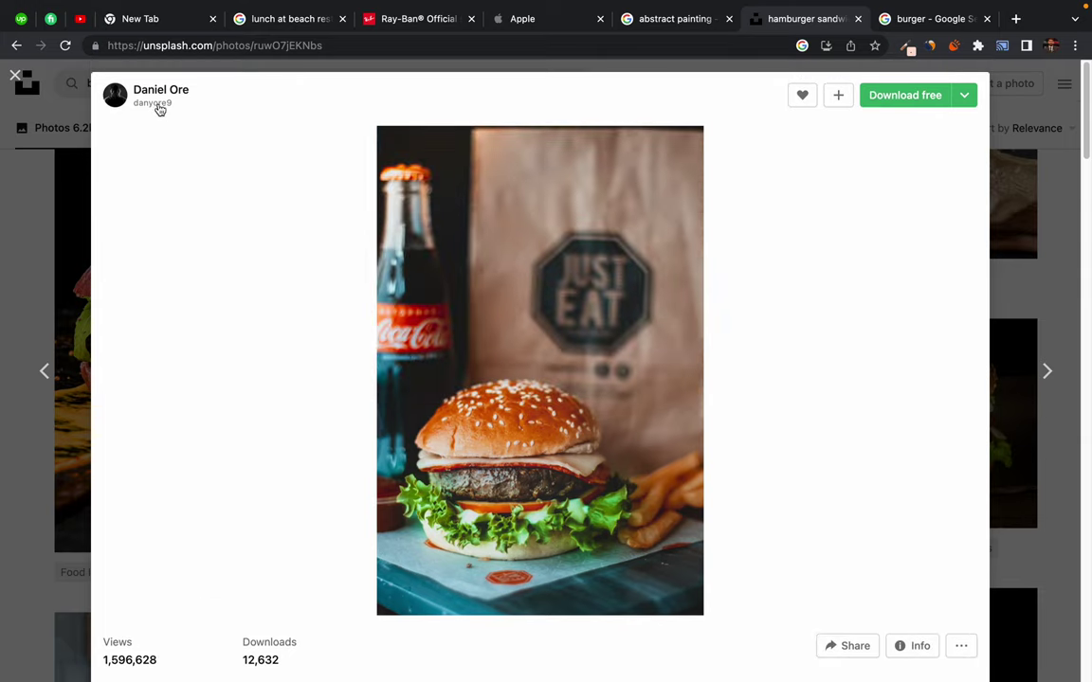
- Return to the red-bun burger photo and open its photographer's profile
mouse_move(147, 100)
click(16, 47)
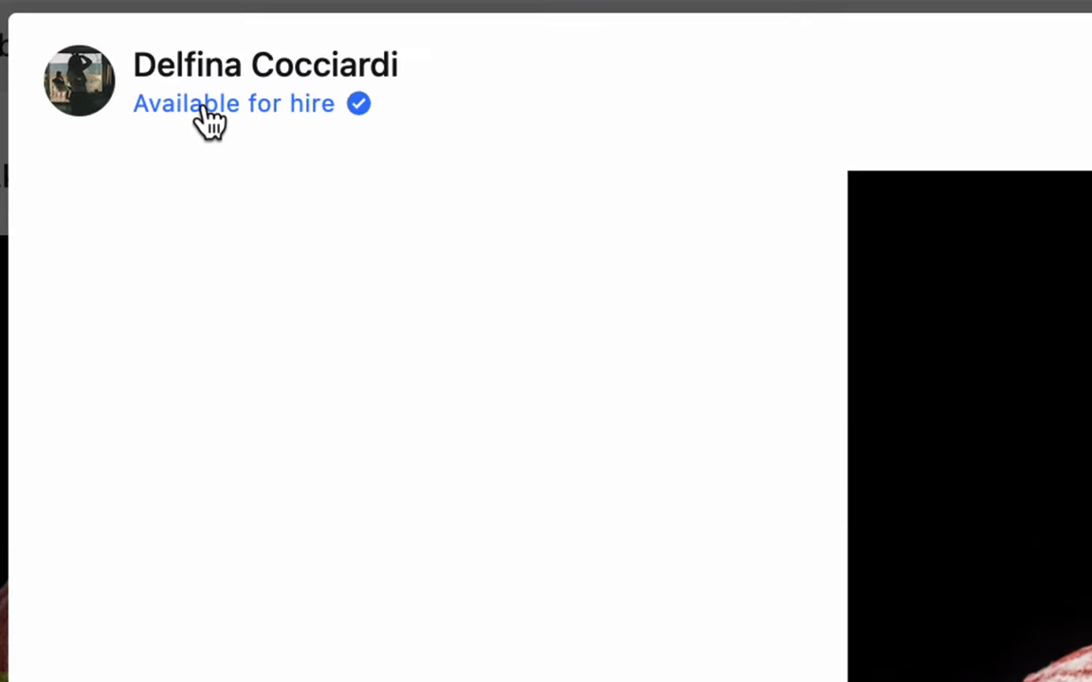
click(68, 93)
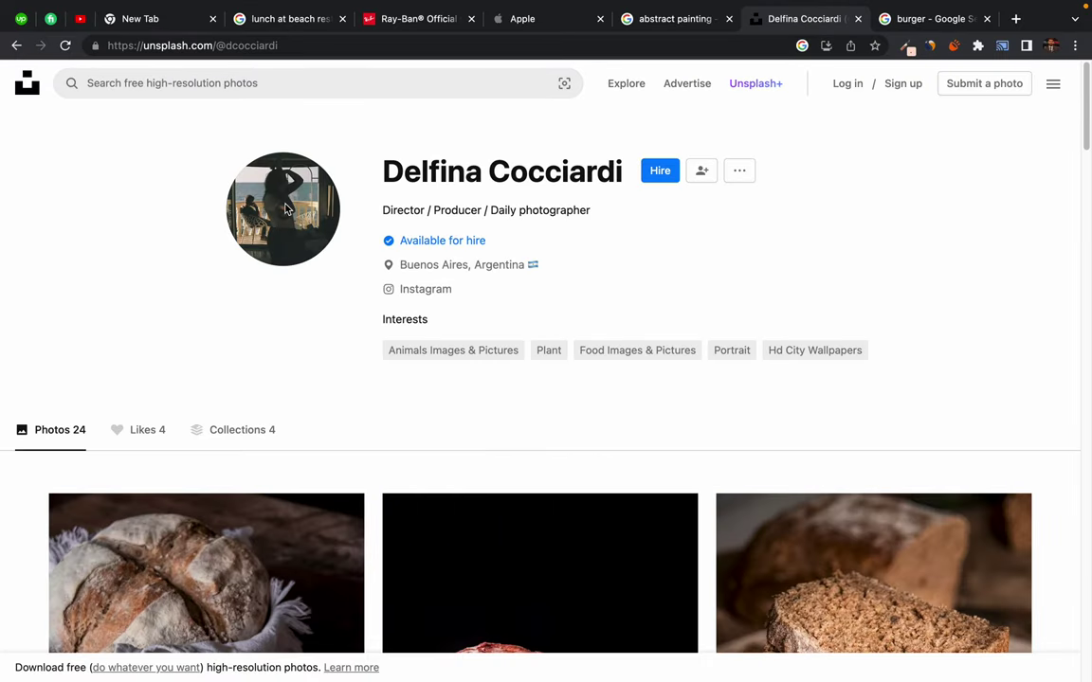
- Look through the photographer's uploaded photos down to the end of the loaded gallery
scroll(218, 380, down, 5)
scroll(218, 380, down, 10)
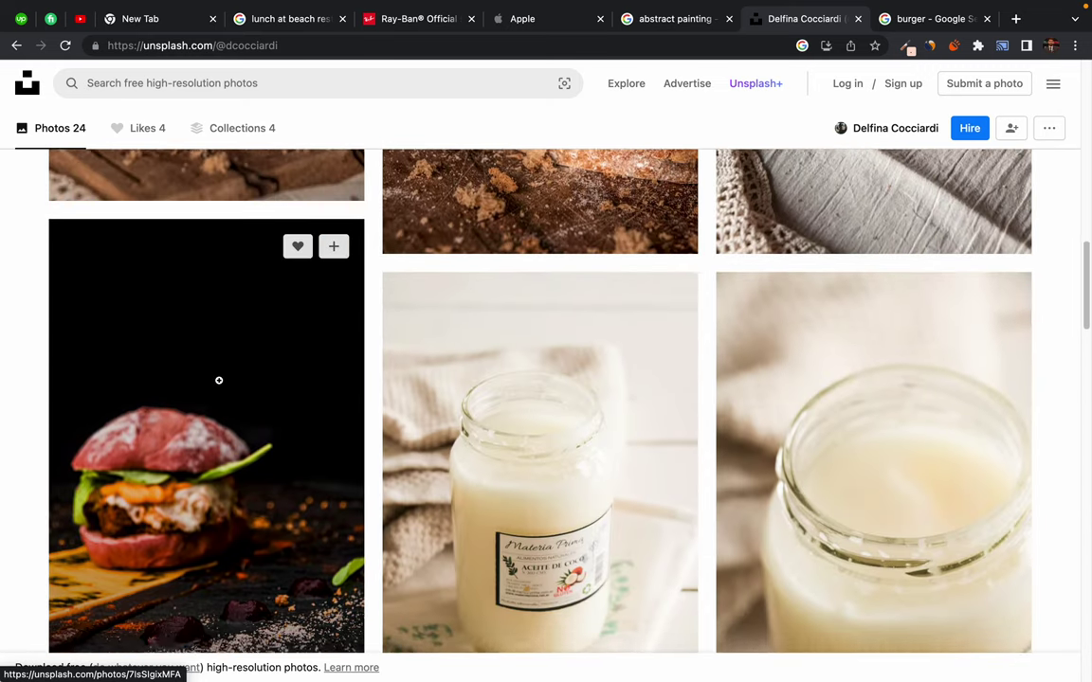
scroll(218, 380, up, 10)
scroll(218, 380, up, 3)
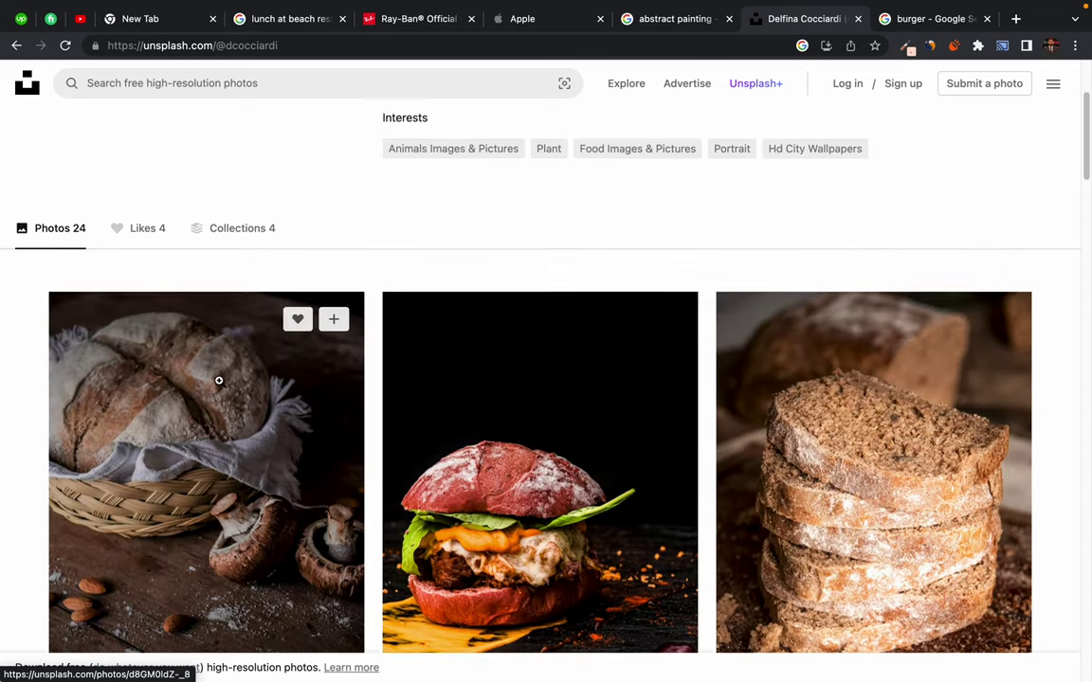
scroll(218, 380, down, 10)
scroll(218, 380, down, 6)
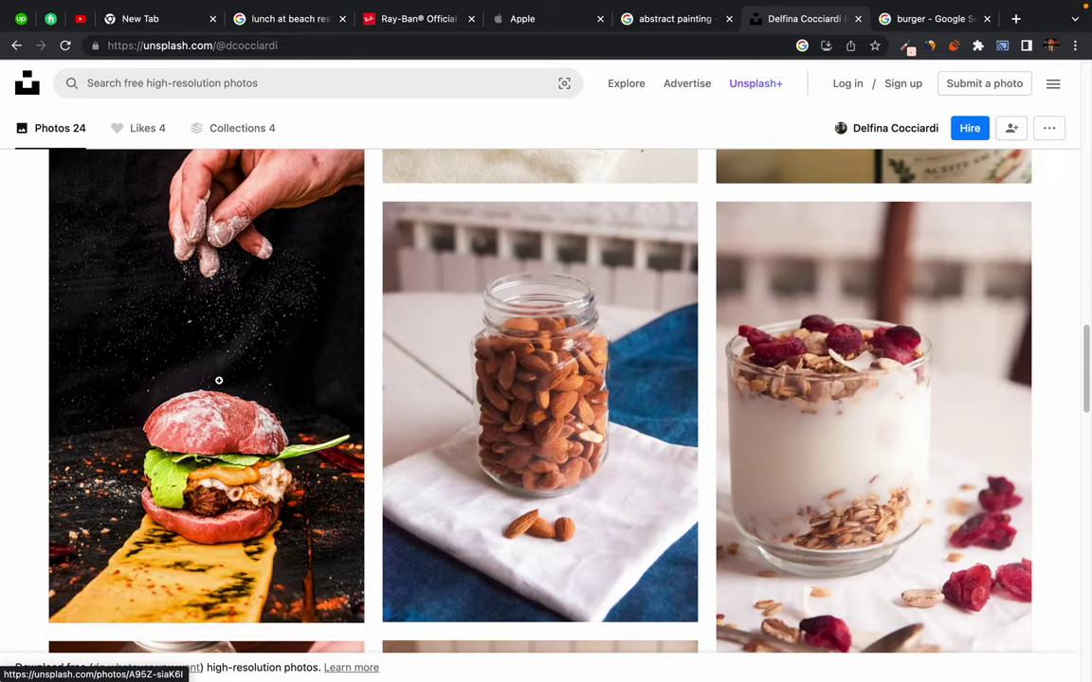
scroll(218, 380, down, 10)
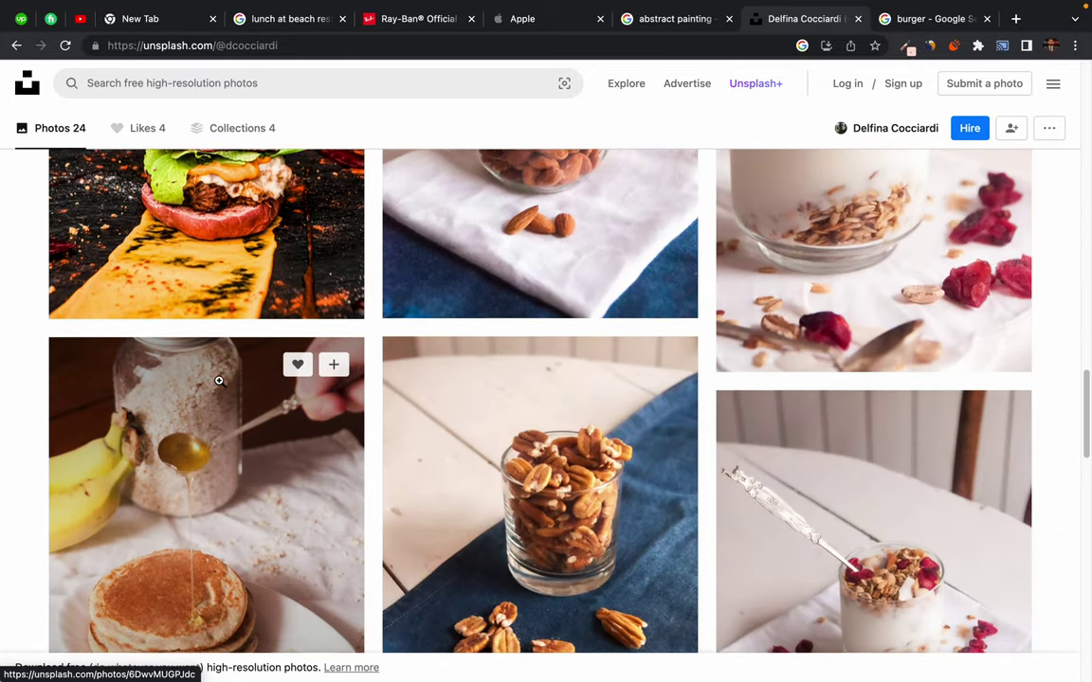
scroll(218, 380, down, 10)
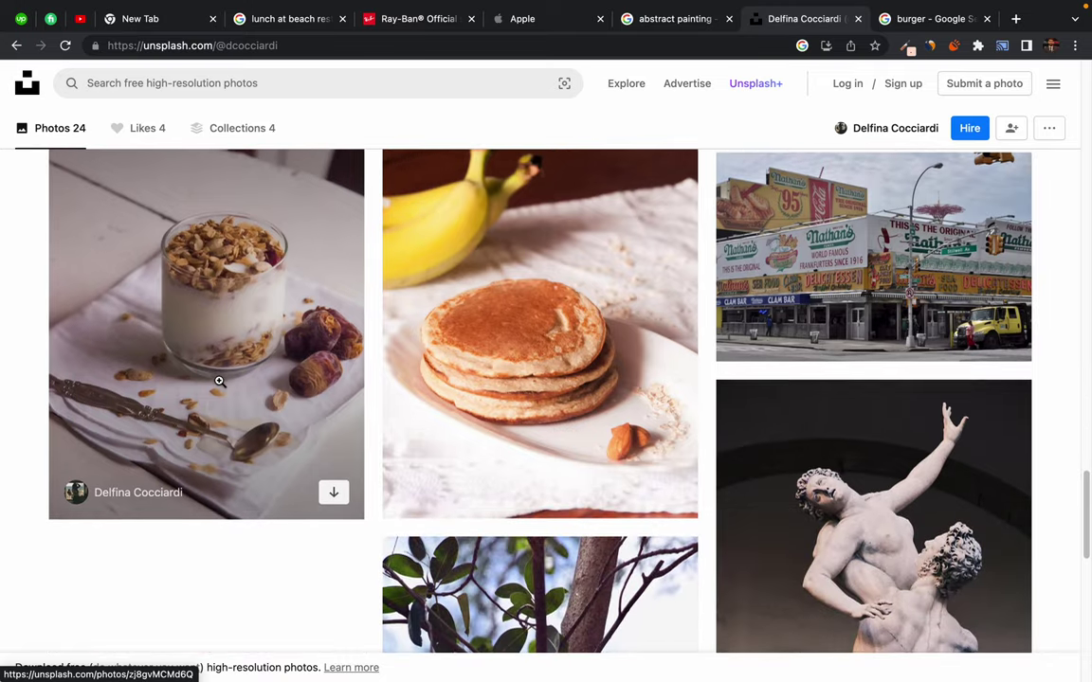
scroll(219, 385, down, 3)
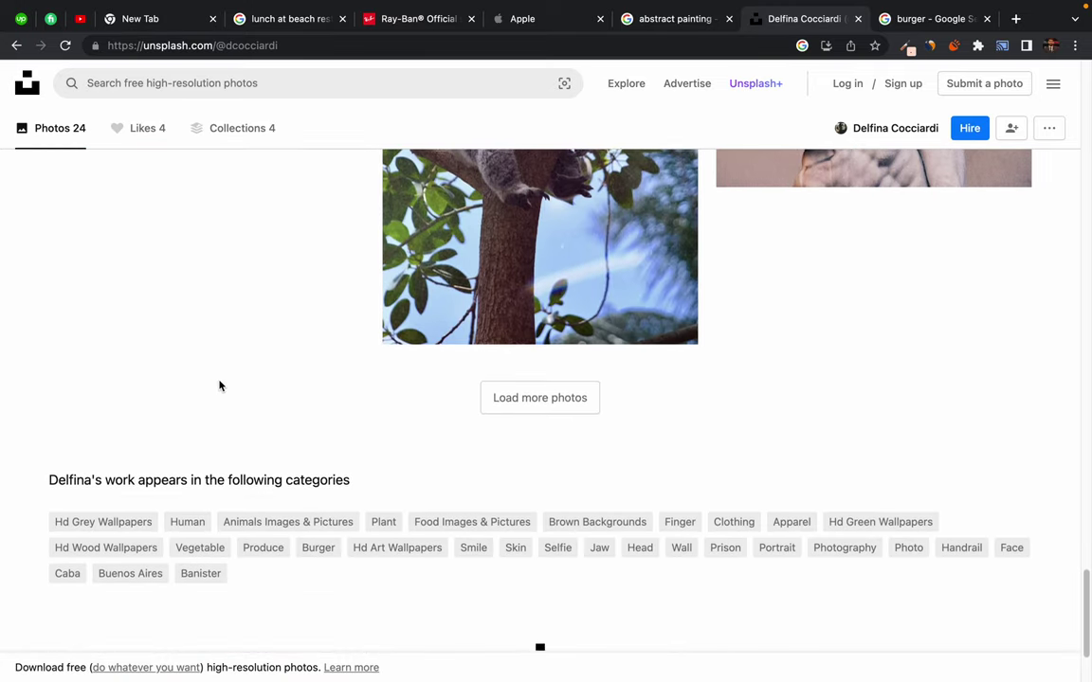
- Load more photos on the photographer's profile and view the additional images
click(520, 390)
scroll(297, 428, down, 5)
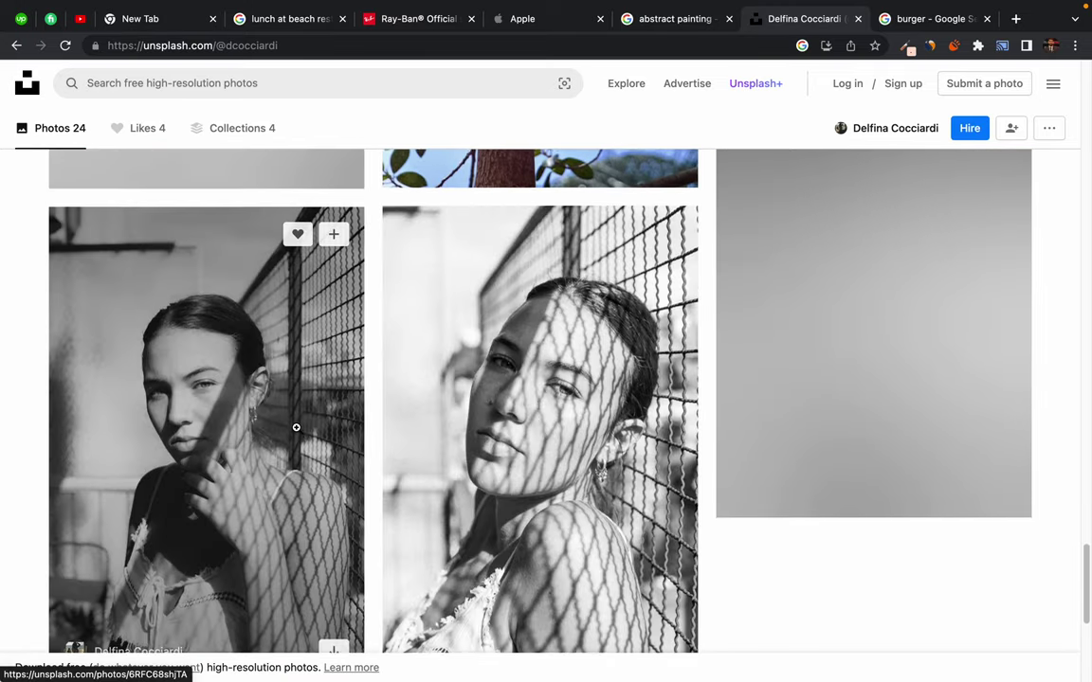
scroll(297, 428, up, 5)
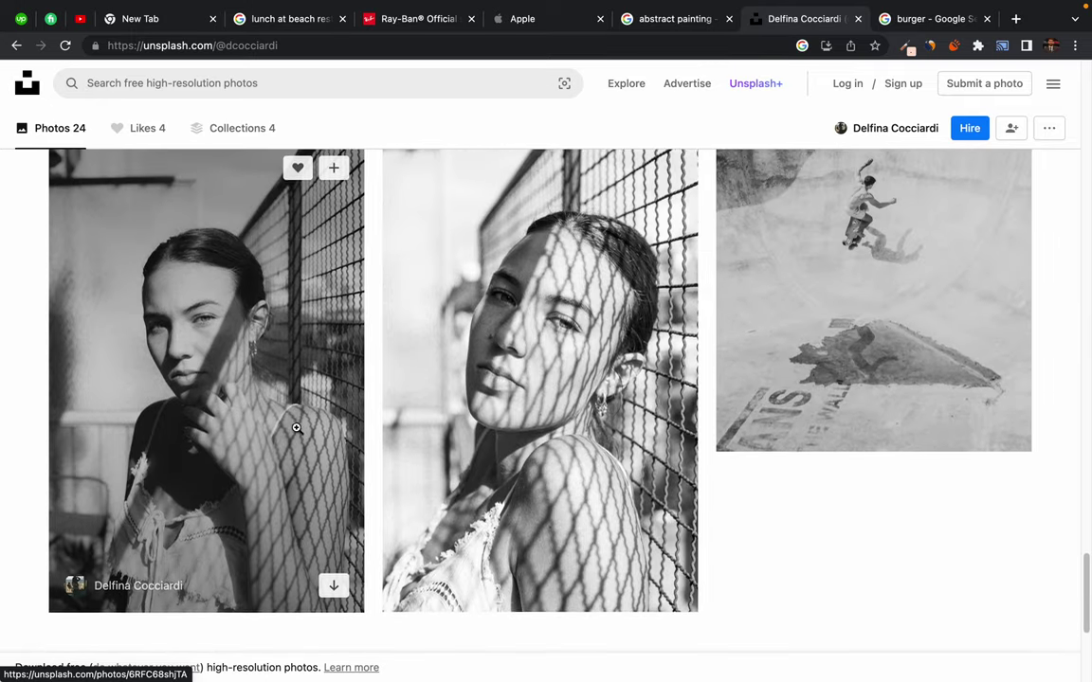
scroll(297, 428, down, 5)
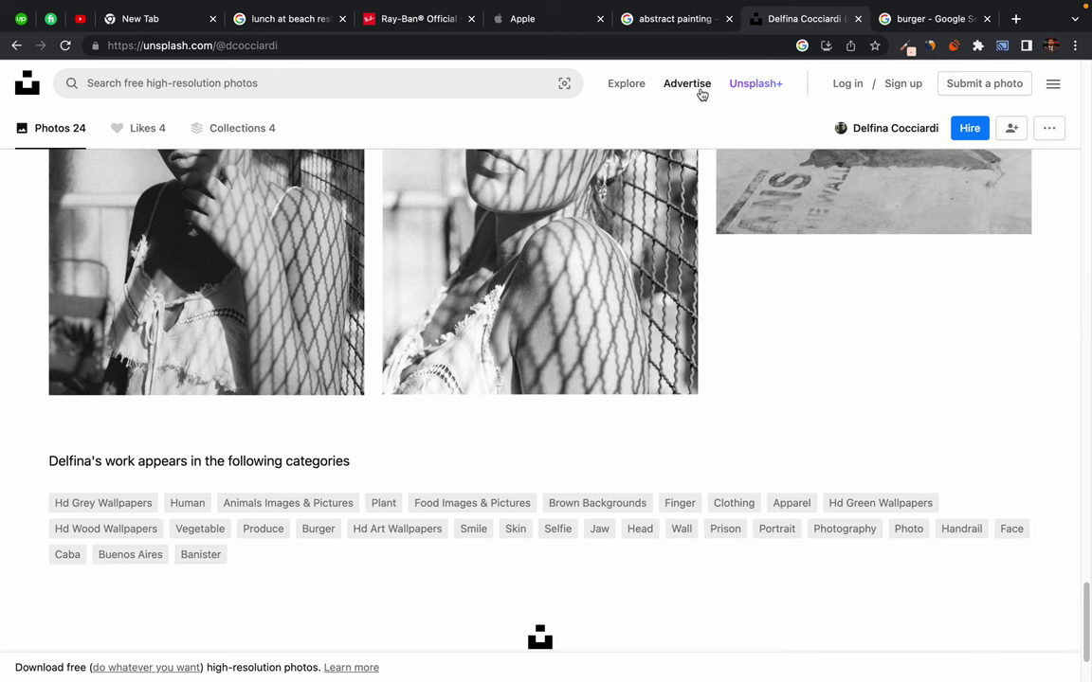
- Close the photographer's Unsplash page and the Google burger image search
middle_click(813, 28)
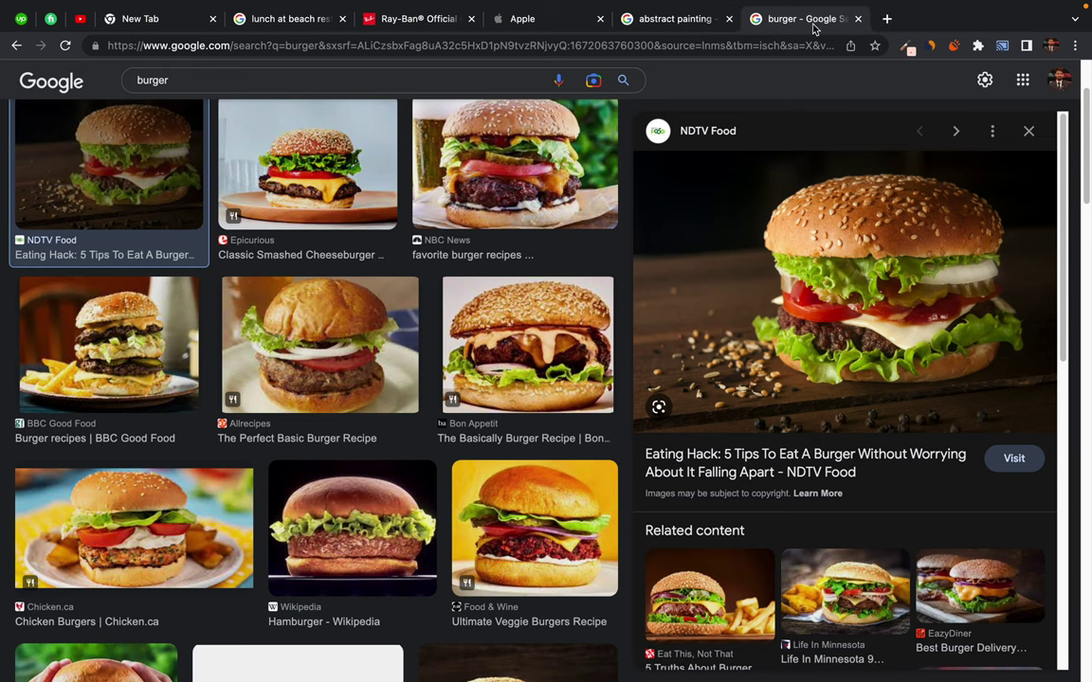
middle_click(813, 29)
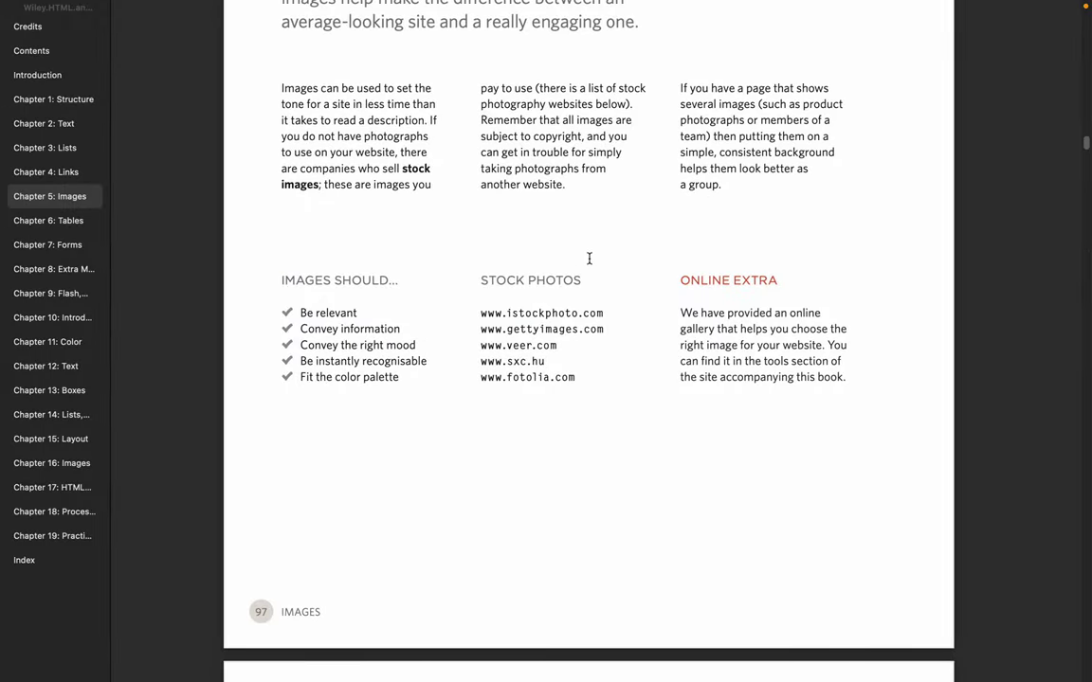
- Switch to the HTML book PDF and review the pages on storing images and choosing images for a site
scroll(493, 452, down, 10)
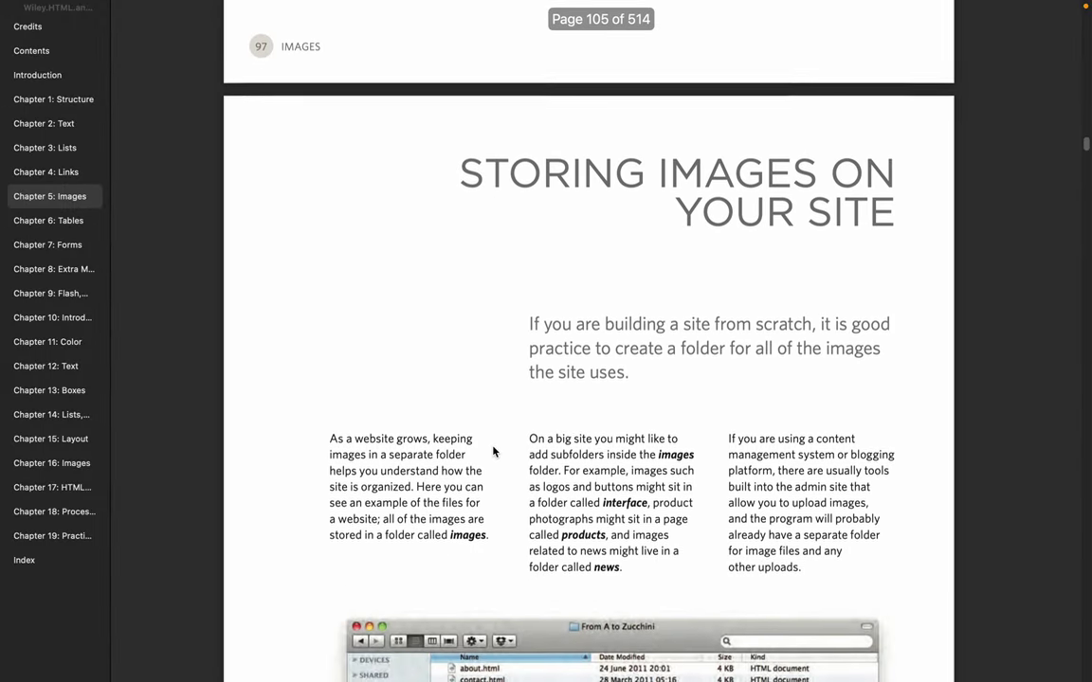
scroll(493, 452, down, 1)
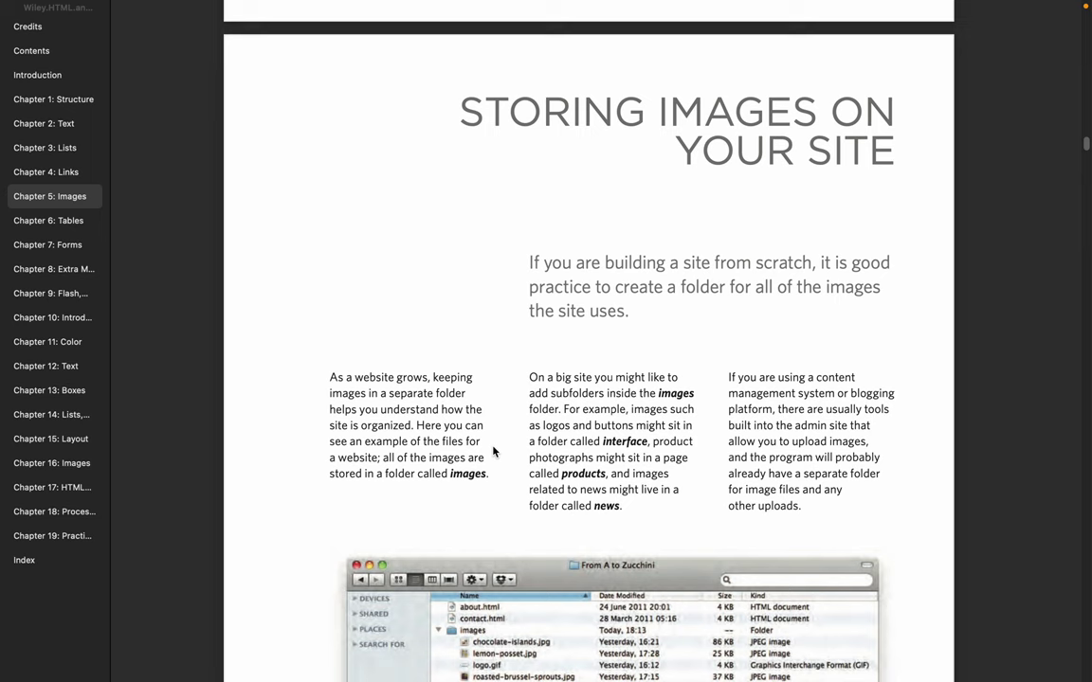
scroll(492, 452, up, 15)
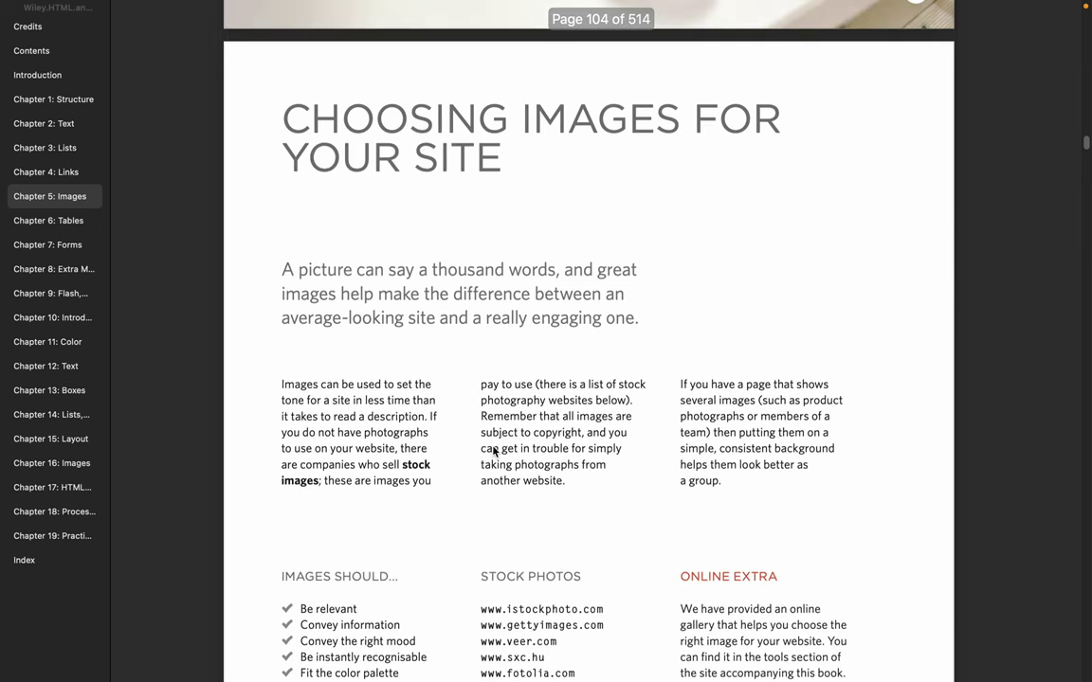
scroll(493, 452, down, 1)
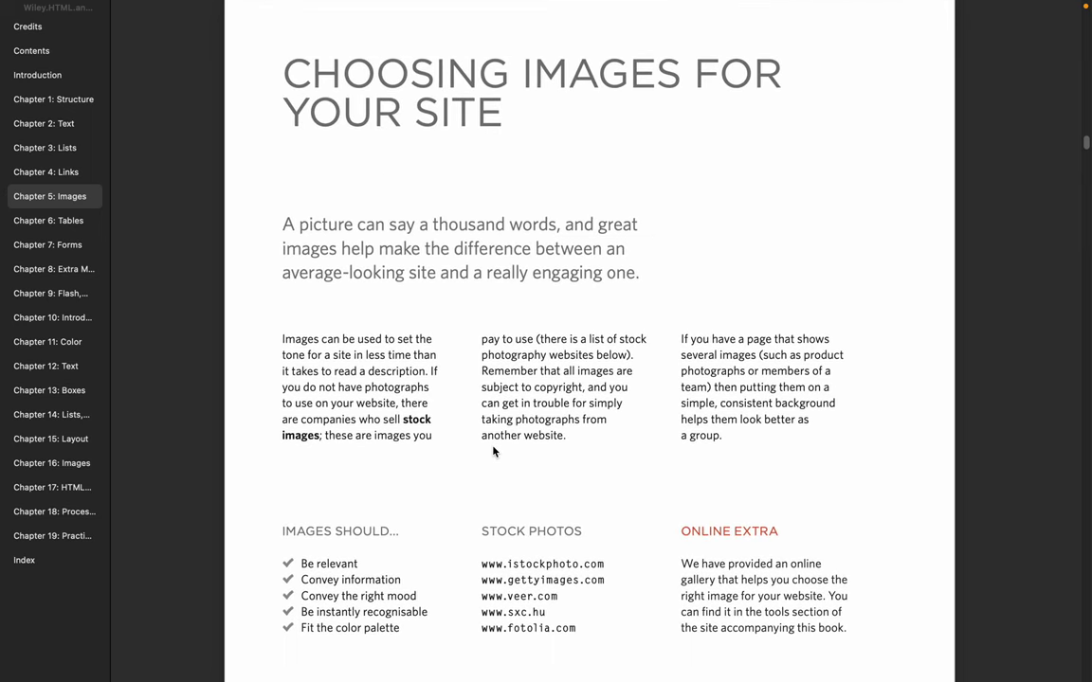
- Read the book's page on storing images on a site, down to its example folder listing
scroll(492, 452, down, 15)
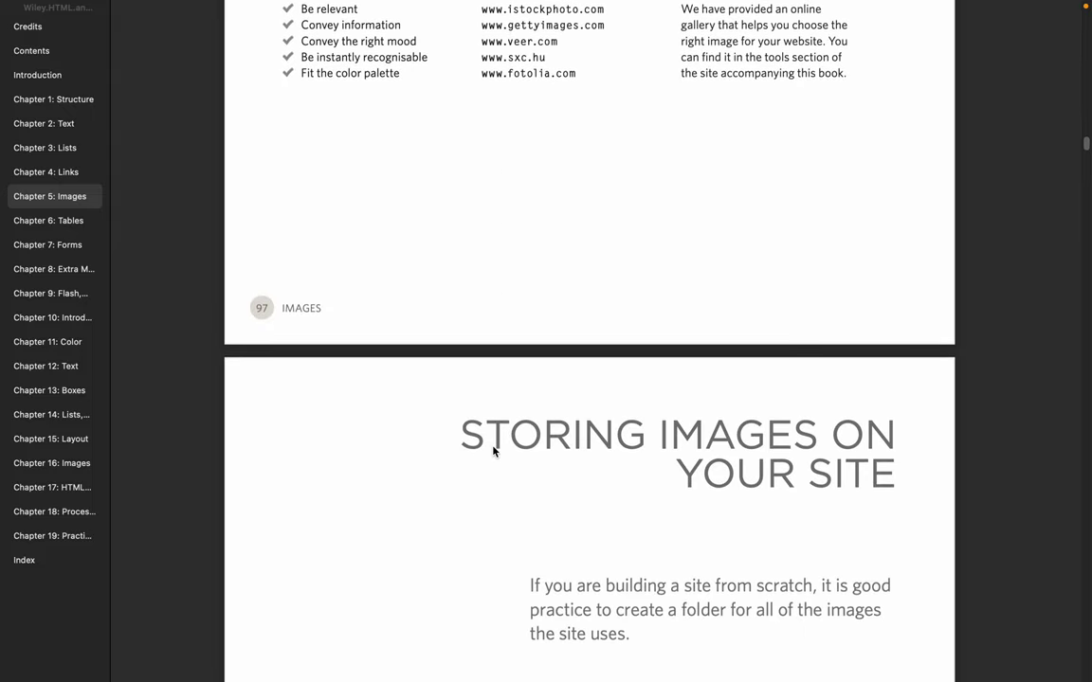
scroll(493, 452, down, 3)
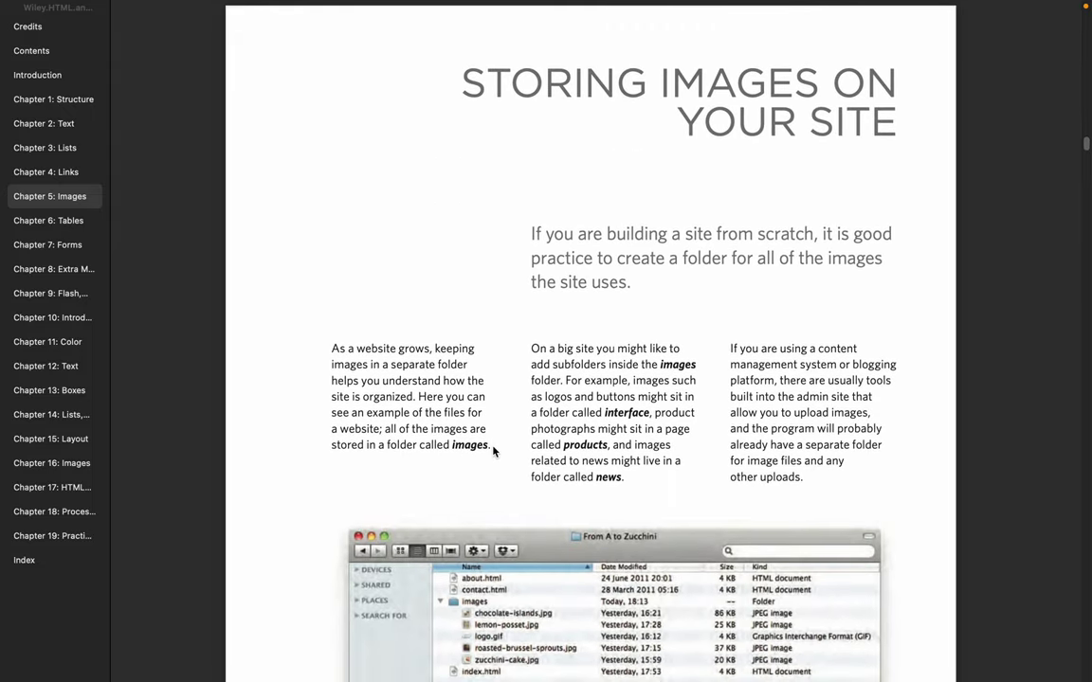
scroll(493, 452, down, 2)
scroll(493, 451, down, 5)
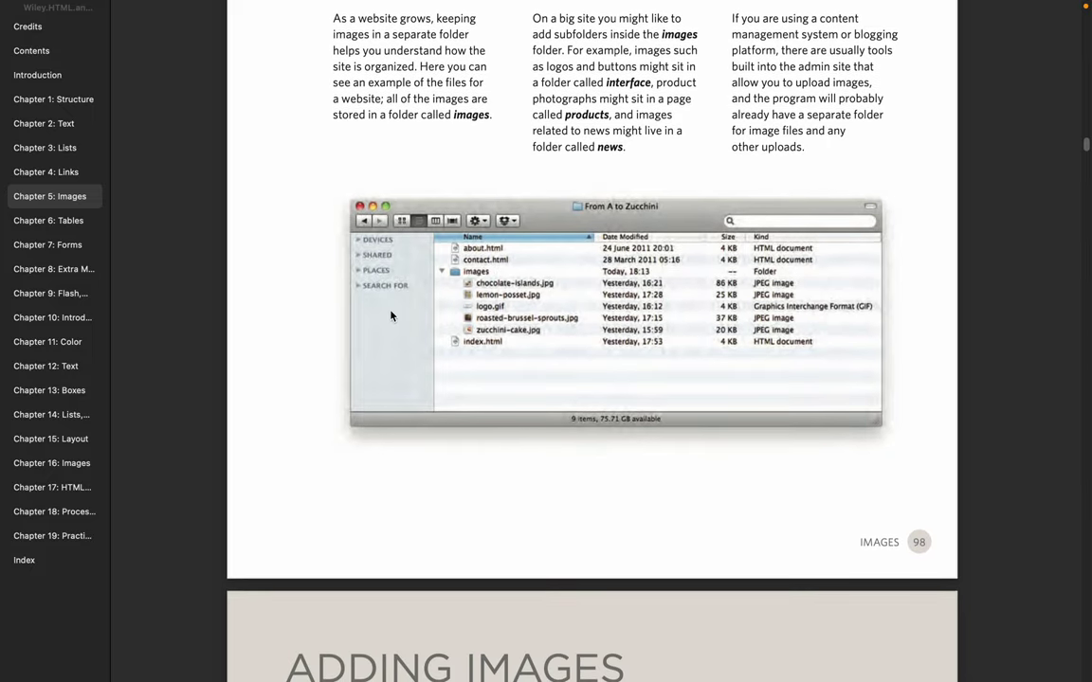
- Leave the PDF for the desktop and launch Visual Studio Code
key(ctrl+Left)
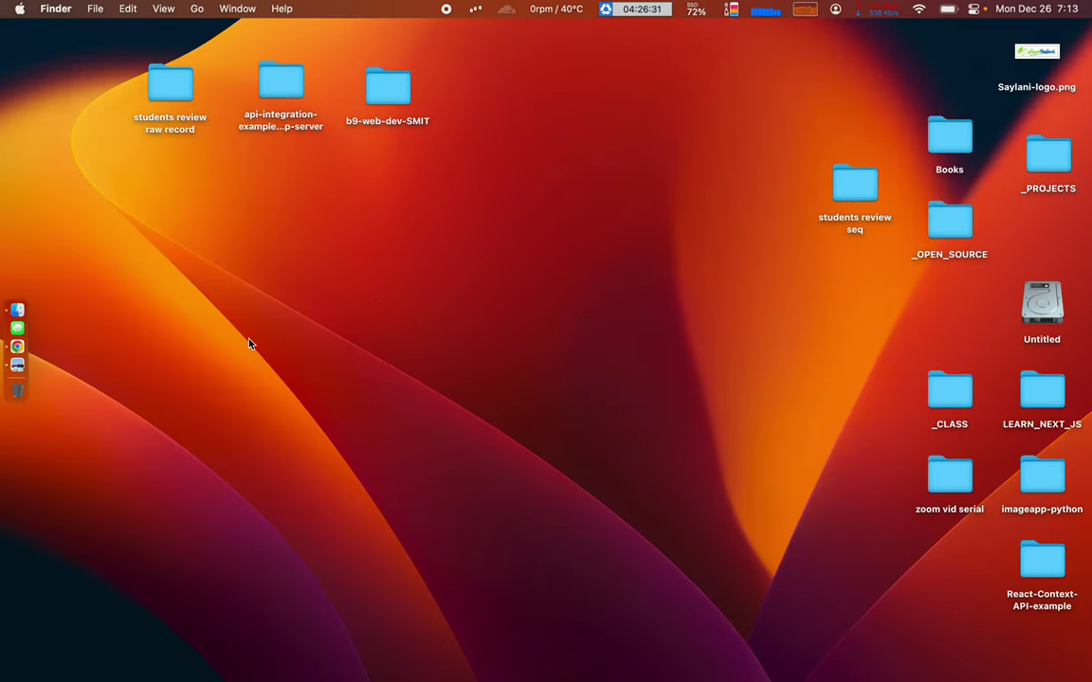
key(super+space)
text(cmo)
key(BackSpace)
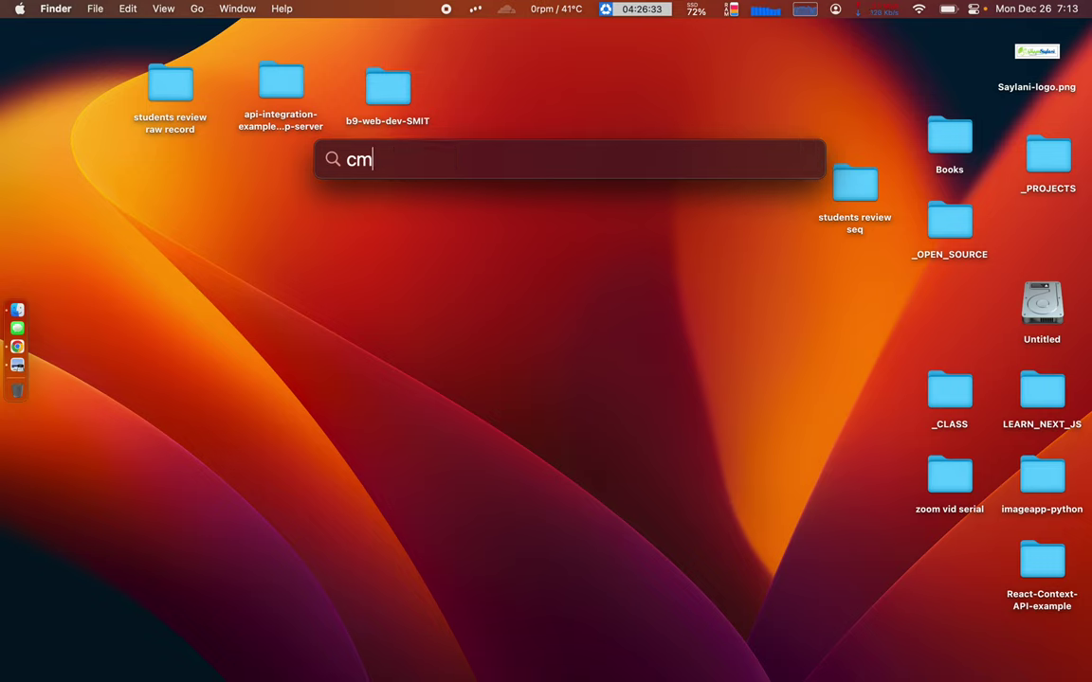
key(BackSpace)
text(ode)
key(Return)
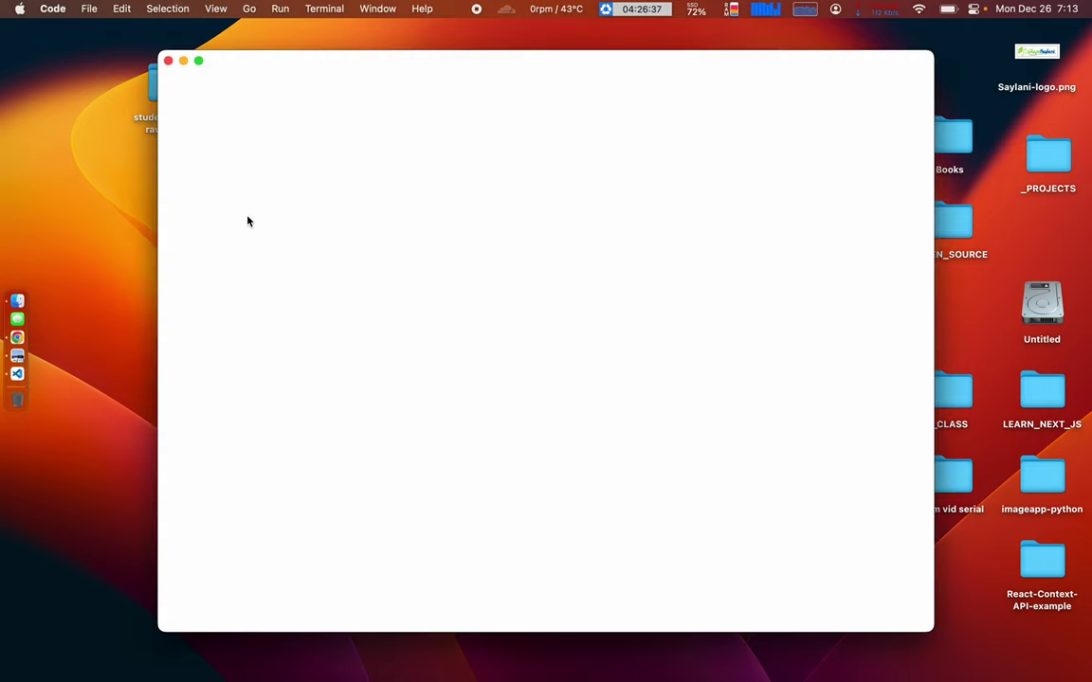
- Open the recent b9-web-dev-SMIT folder in the code editor and show its window in full screen
click(88, 9)
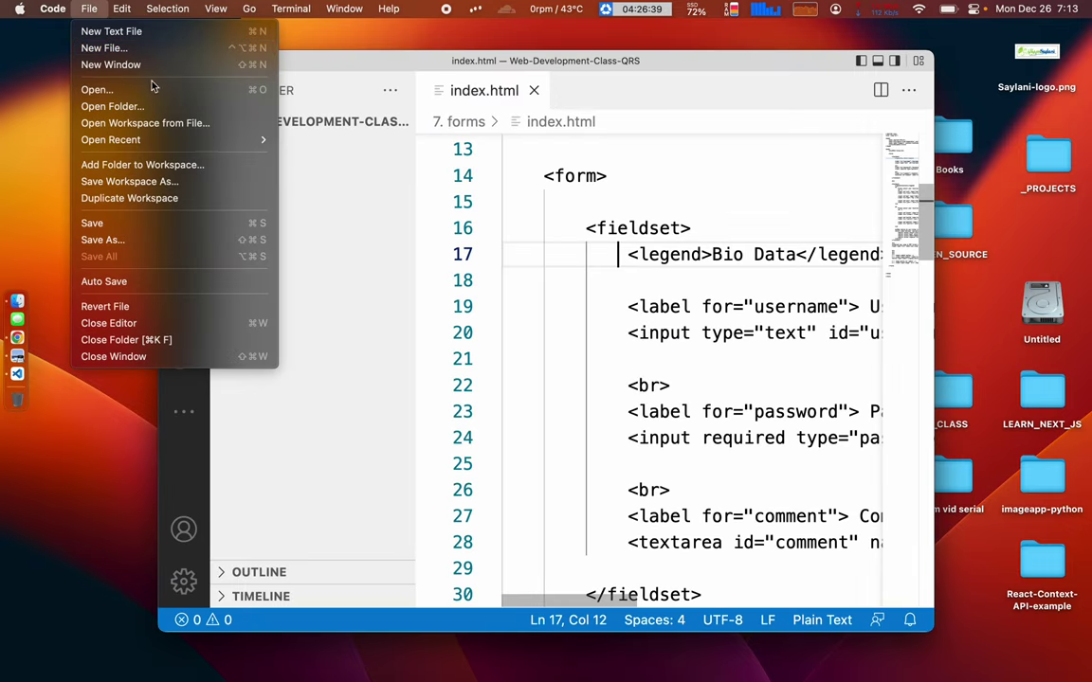
mouse_move(256, 140)
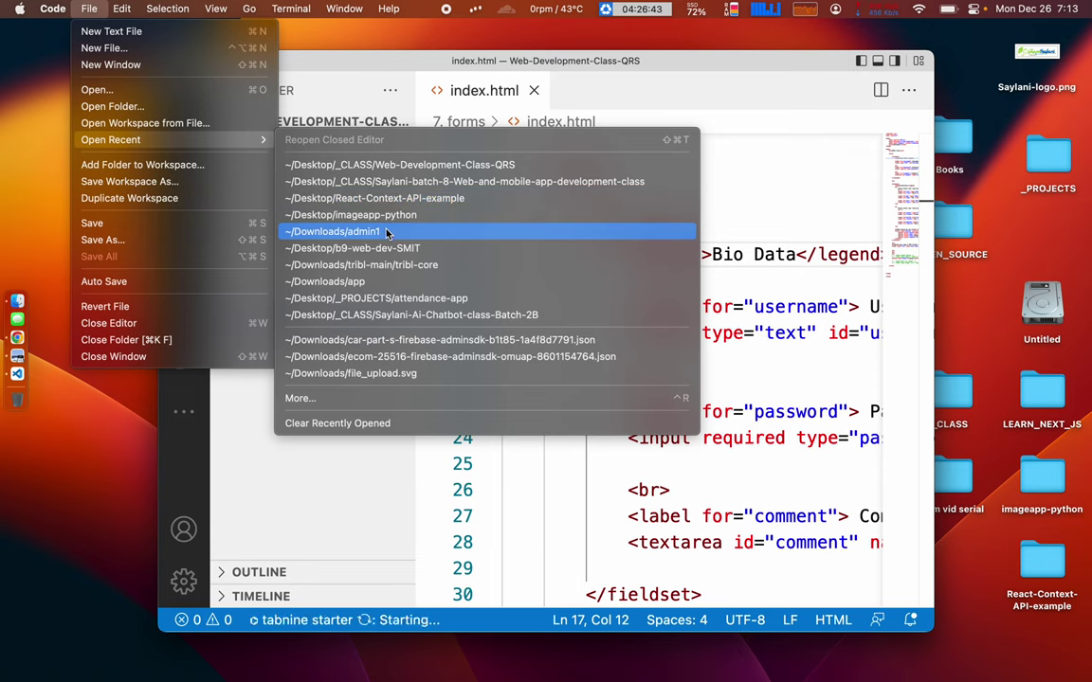
key(Escape)
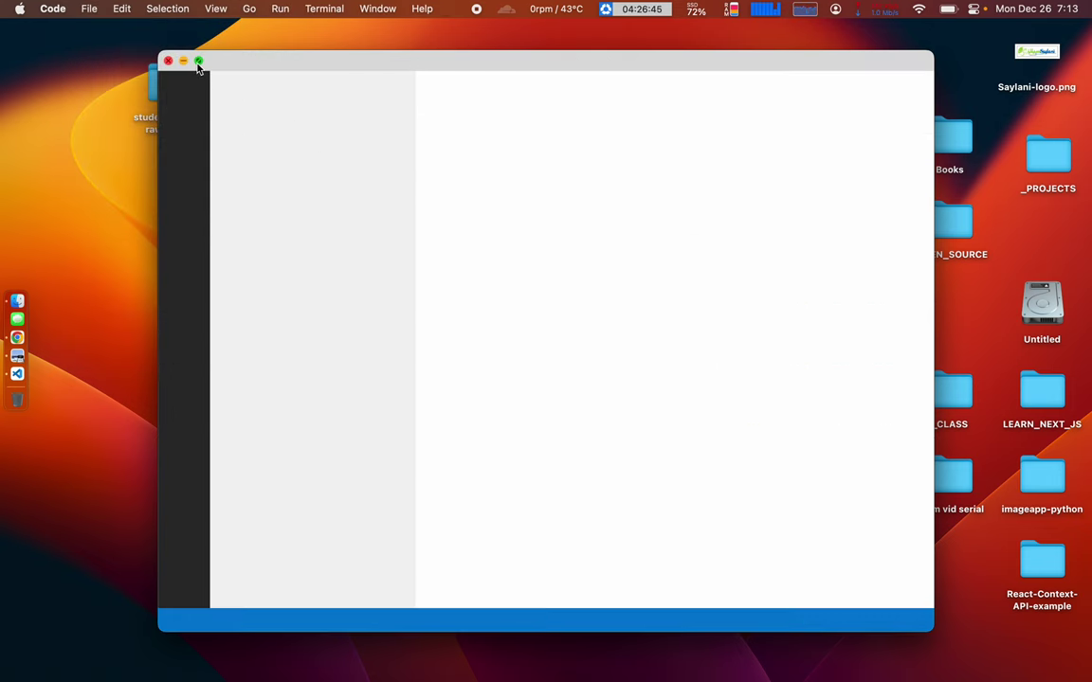
mouse_move(197, 62)
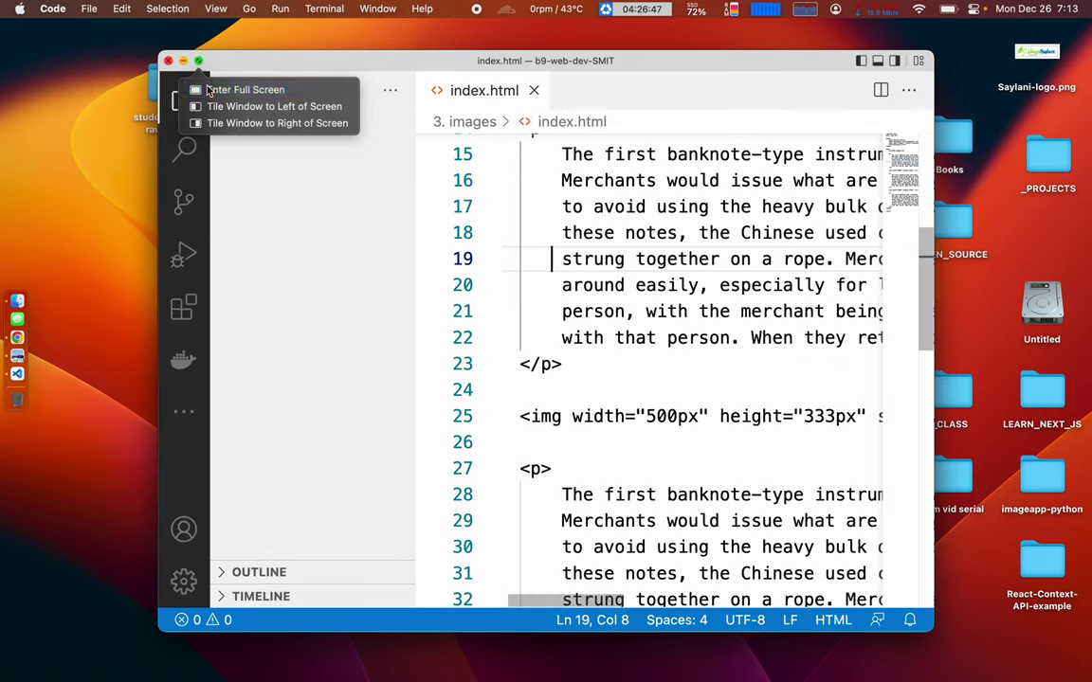
click(207, 89)
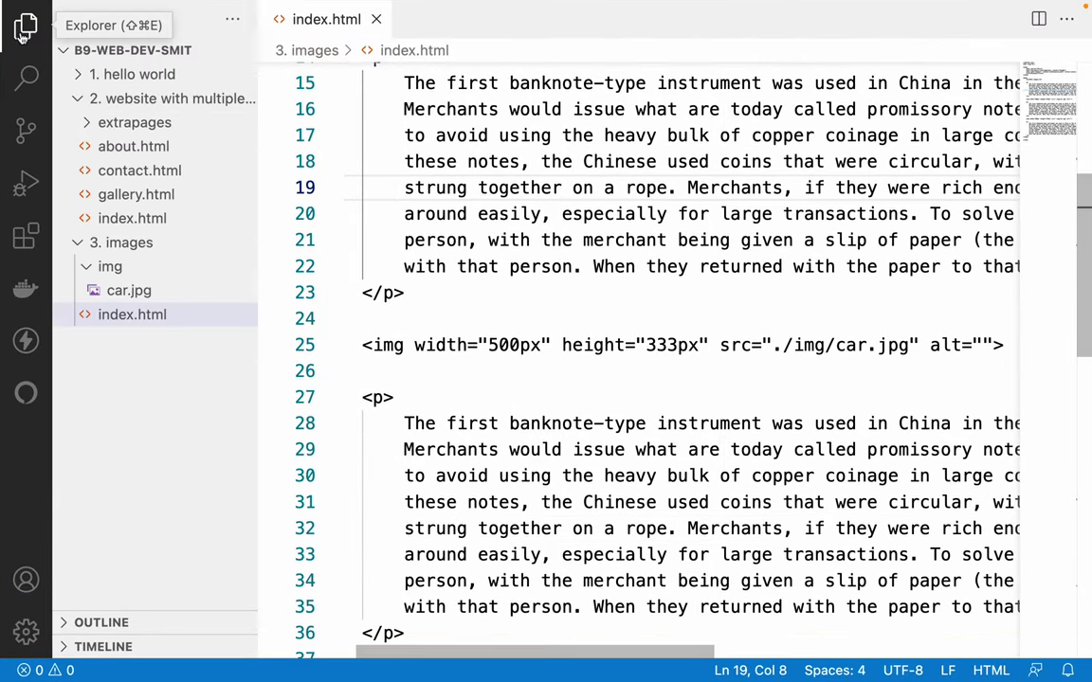
- Collapse the "2. website with multiple..." project folder and examine the img folder inside "3. images"
click(81, 100)
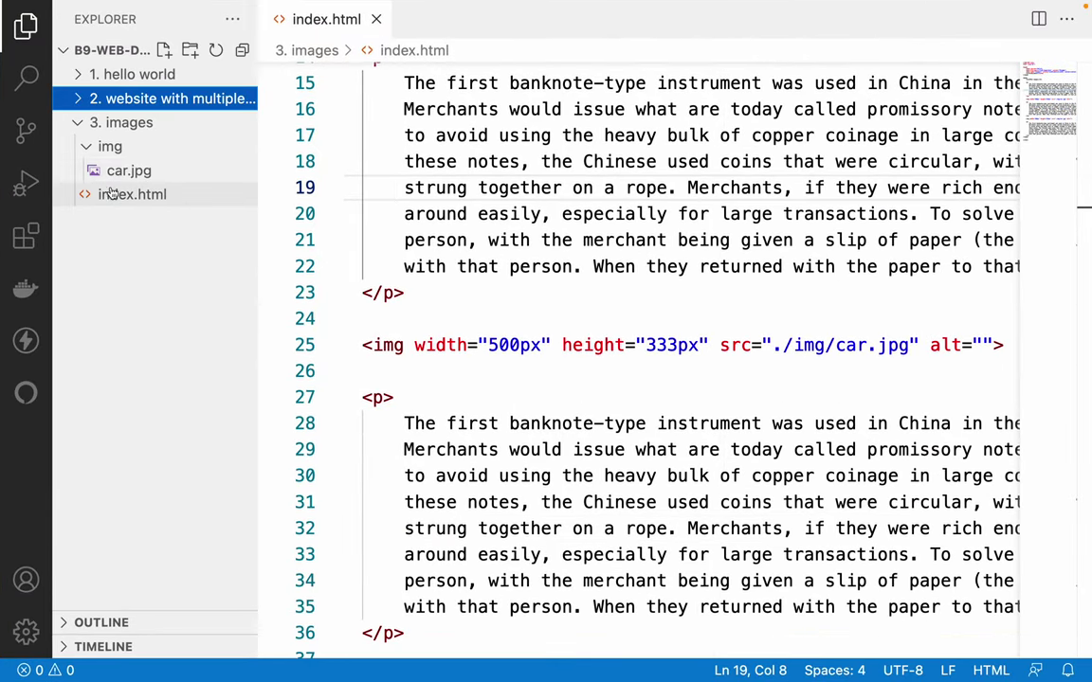
click(83, 146)
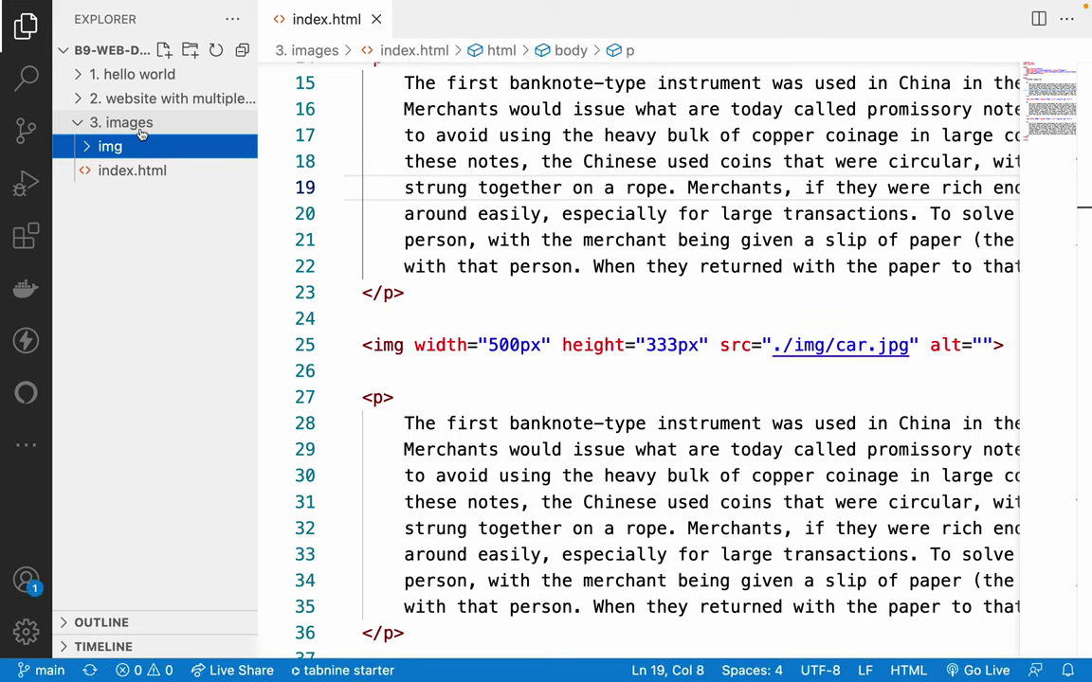
click(88, 151)
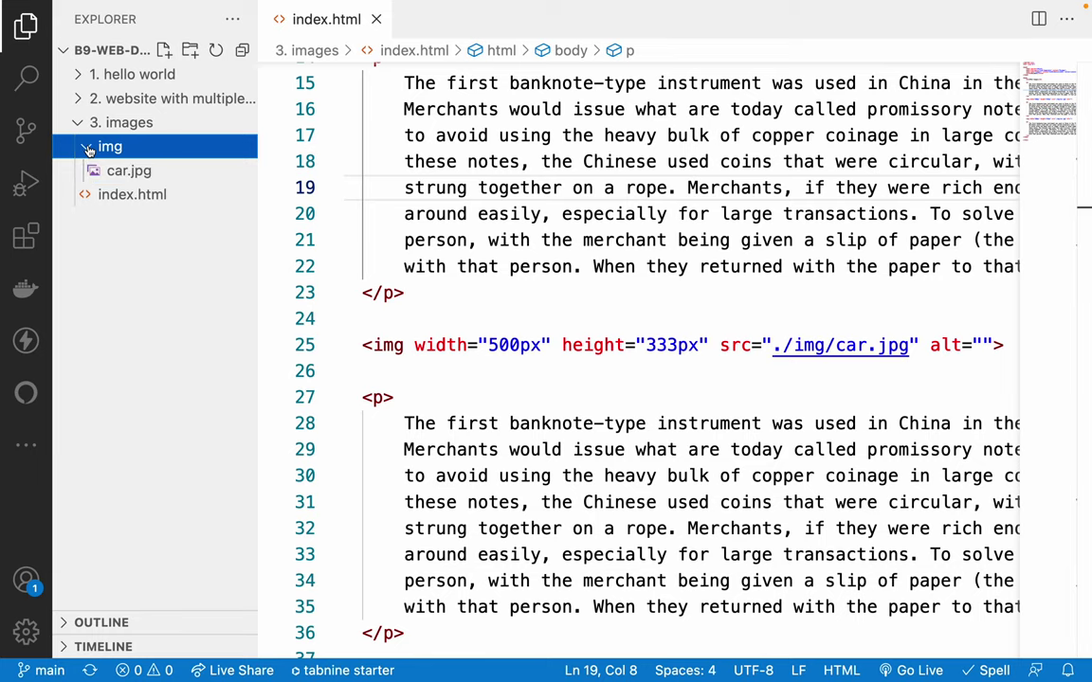
click(88, 149)
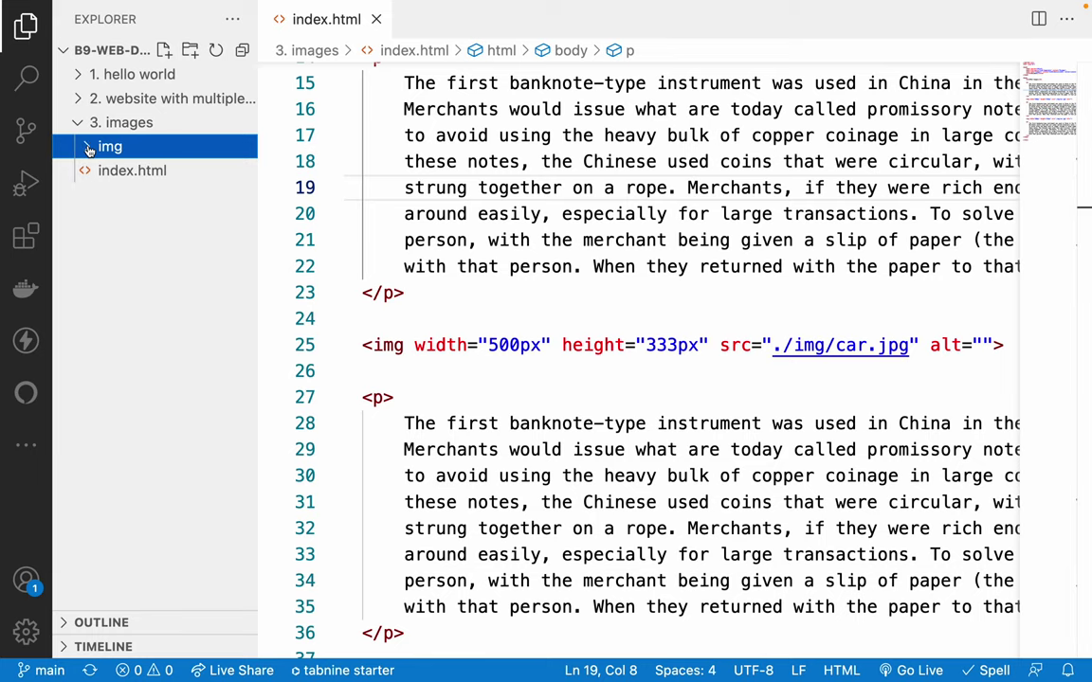
- Switch back to the HTML book PDF and review the text on organizing images in folders and subfolders
key(super+Tab)
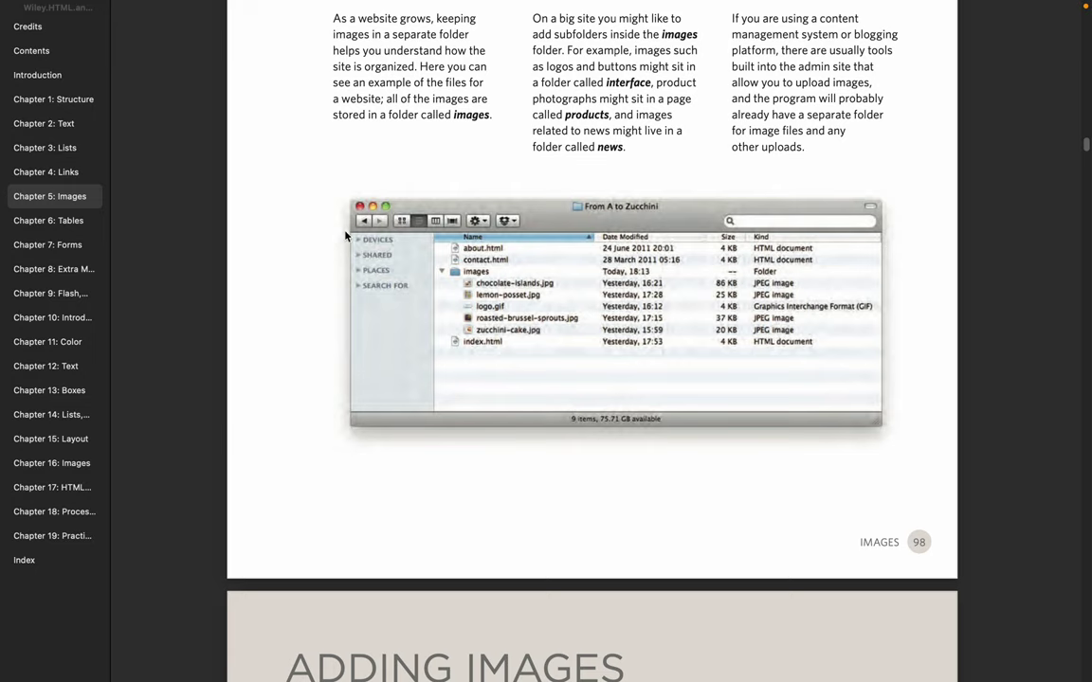
scroll(483, 232, up, 3)
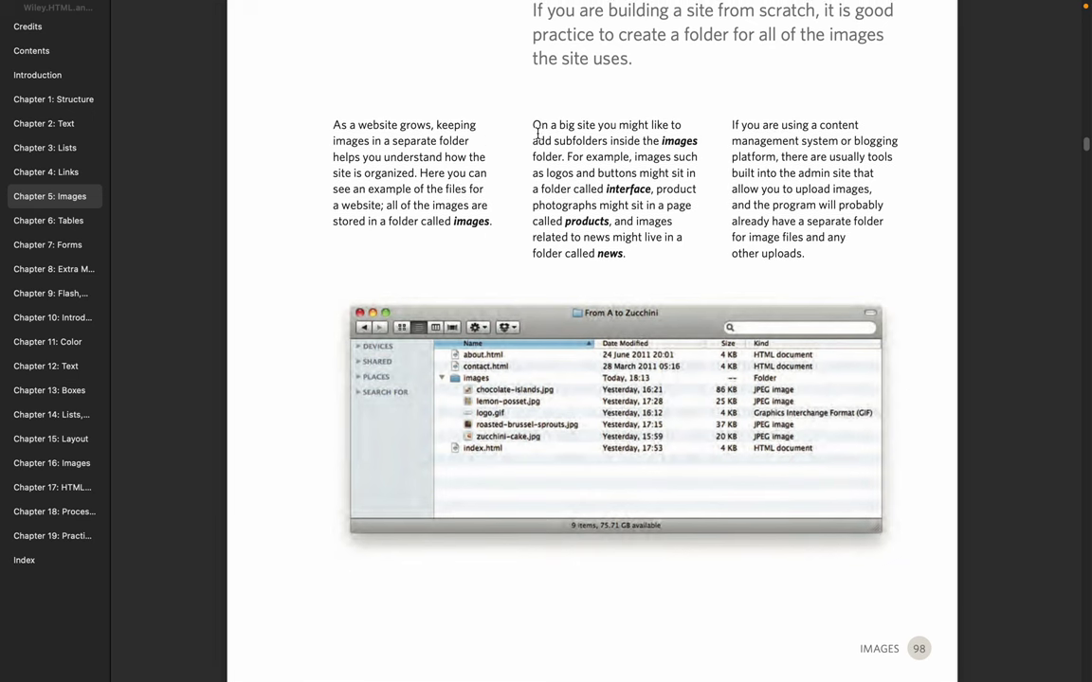
drag(360, 118, 589, 236)
click(587, 216)
- Go to the Adding Images page and examine the example img tag, highlighting its src and alt attributes
scroll(592, 214, down, 20)
scroll(587, 214, up, 1)
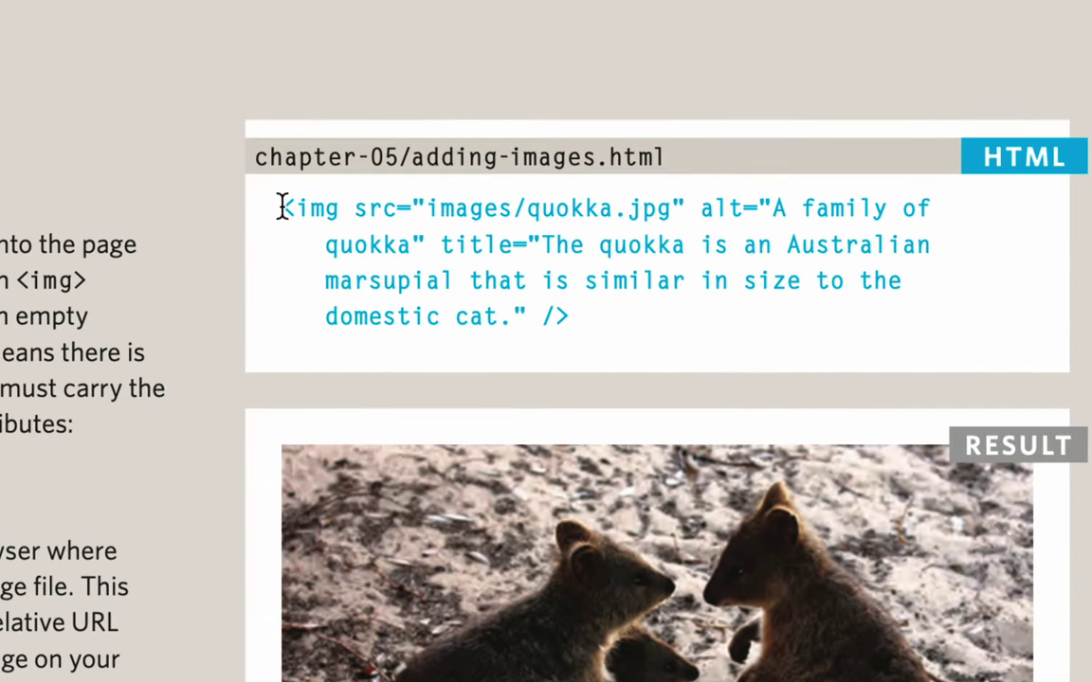
drag(283, 206, 579, 302)
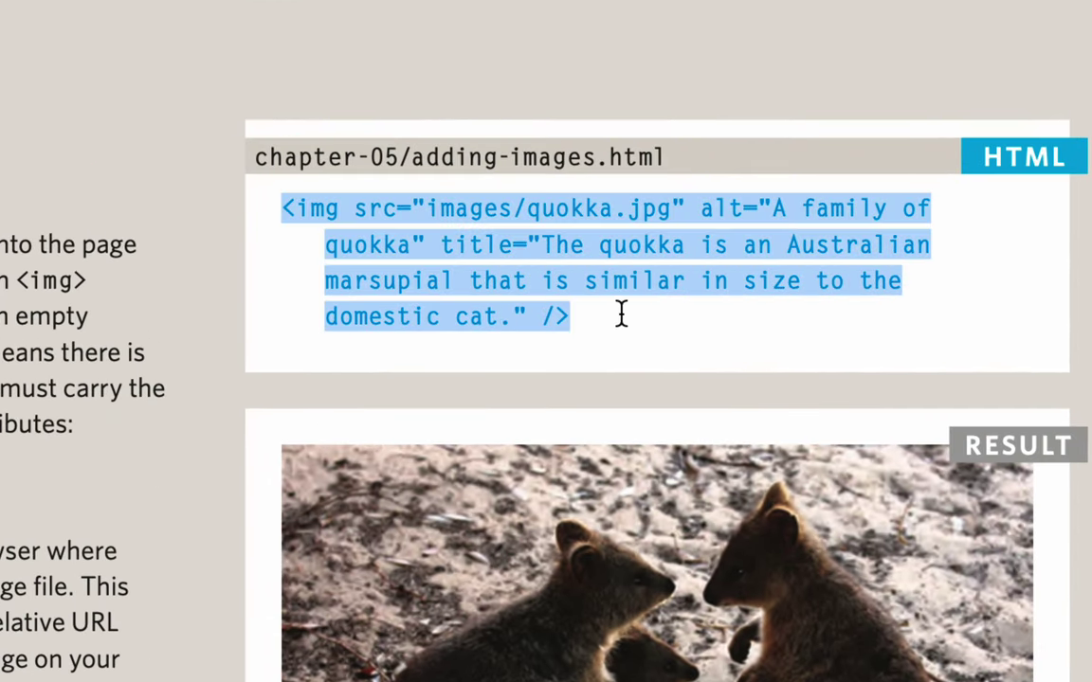
click(383, 188)
drag(354, 205, 680, 202)
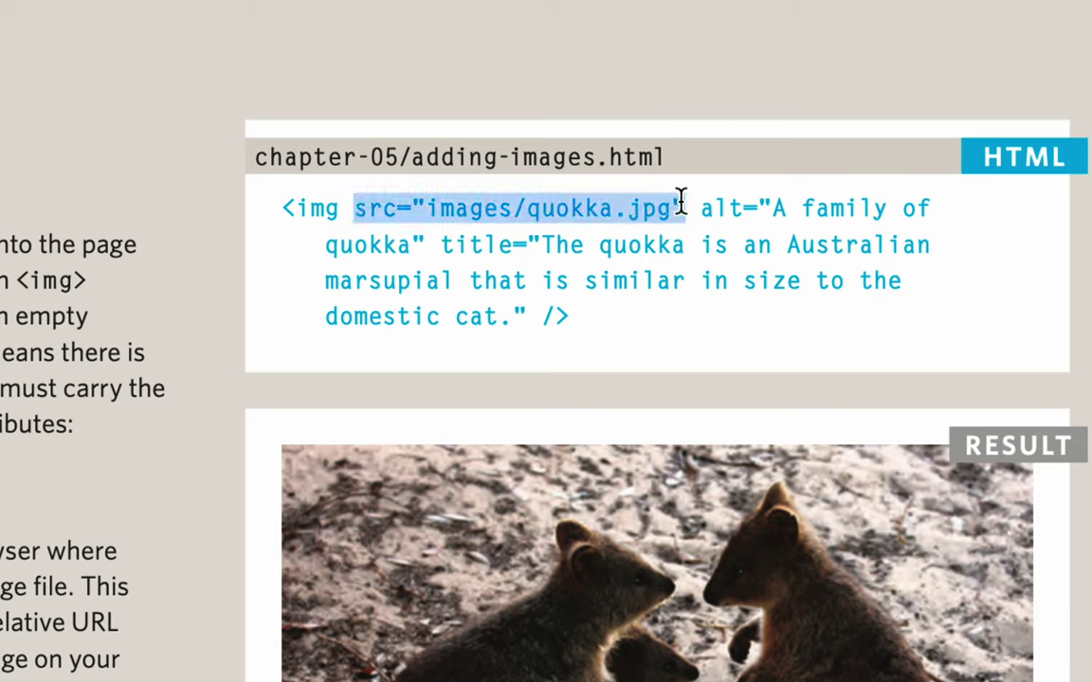
click(702, 207)
drag(702, 207, 742, 209)
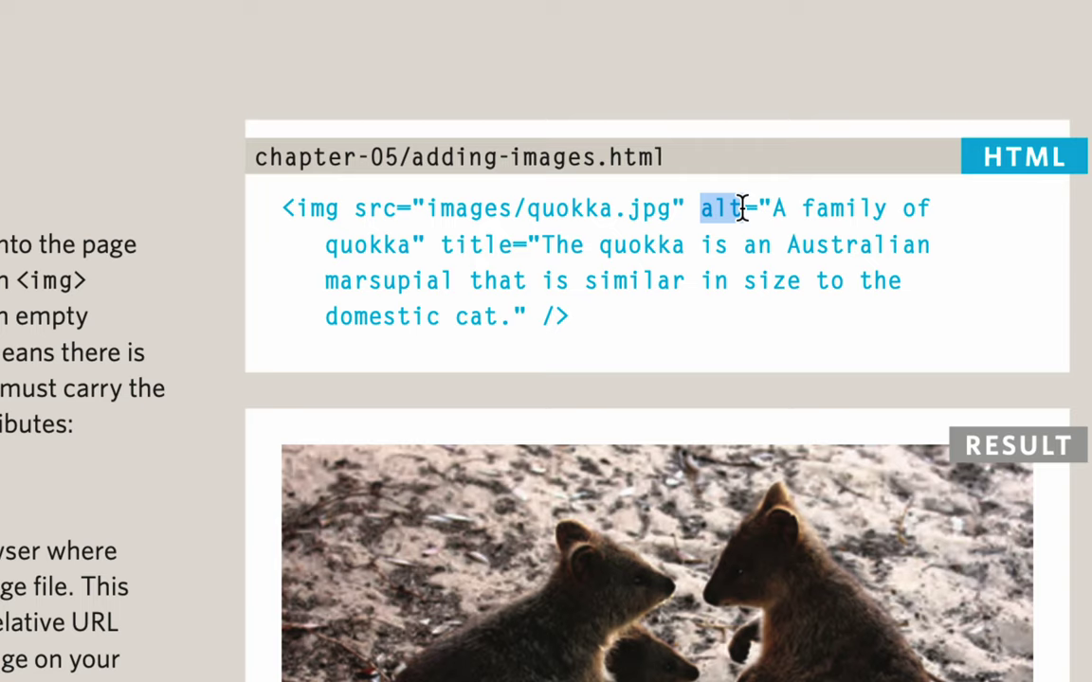
click(758, 211)
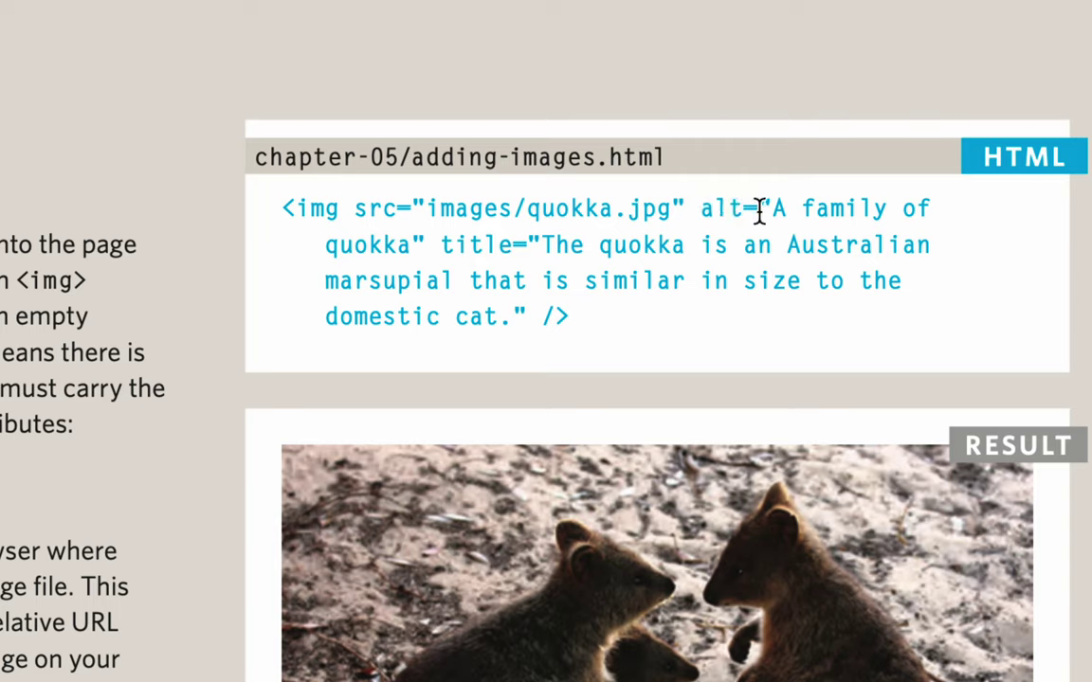
drag(771, 210, 941, 211)
click(941, 211)
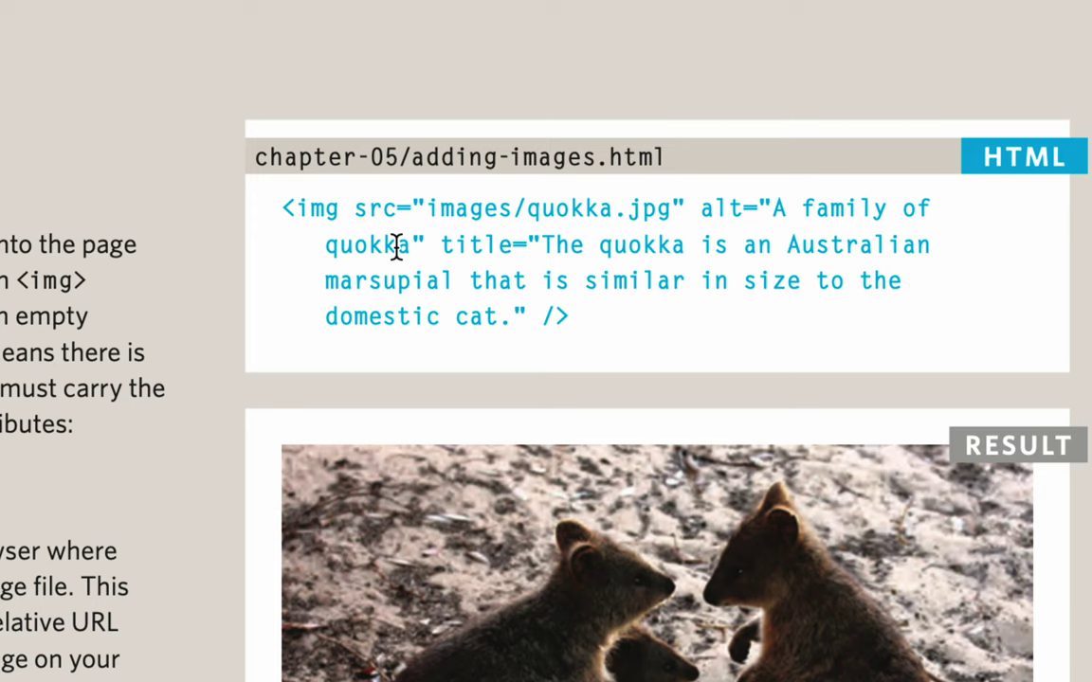